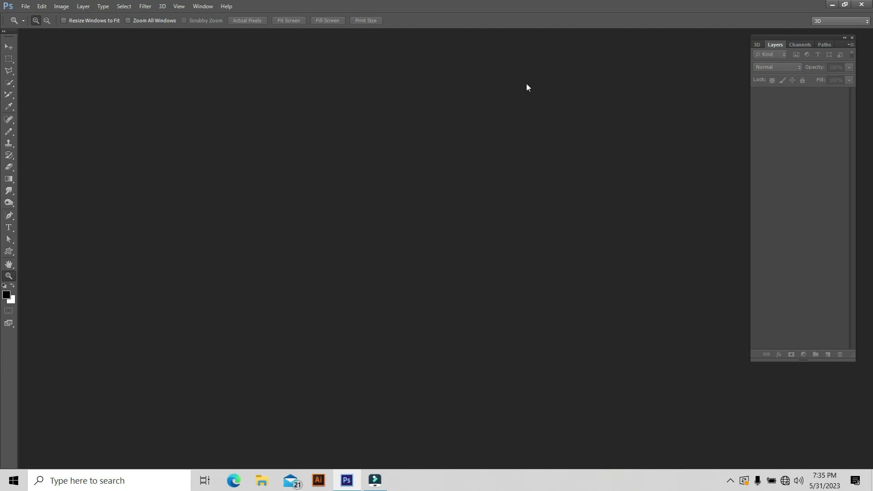
Open 'image big 72px.jpg' from the Downloads folder.
{"action": "left_click", "coordinate": [25, 7]}
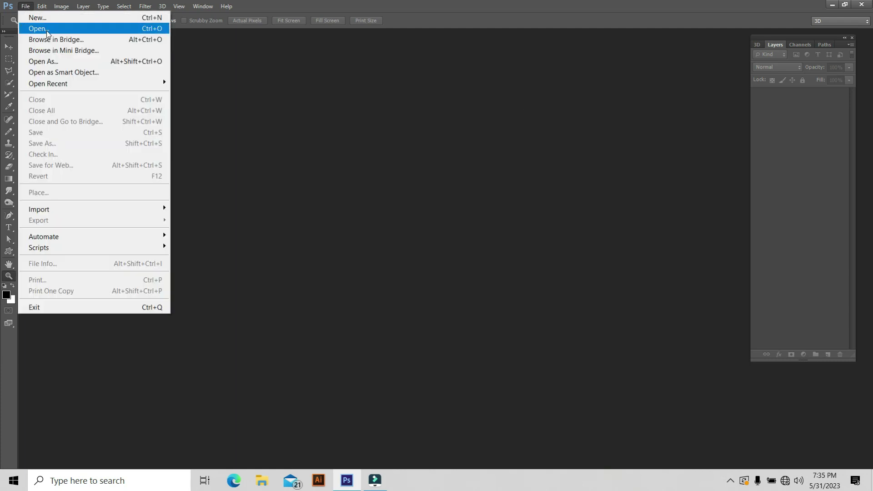
{"action": "left_click", "coordinate": [38, 28]}
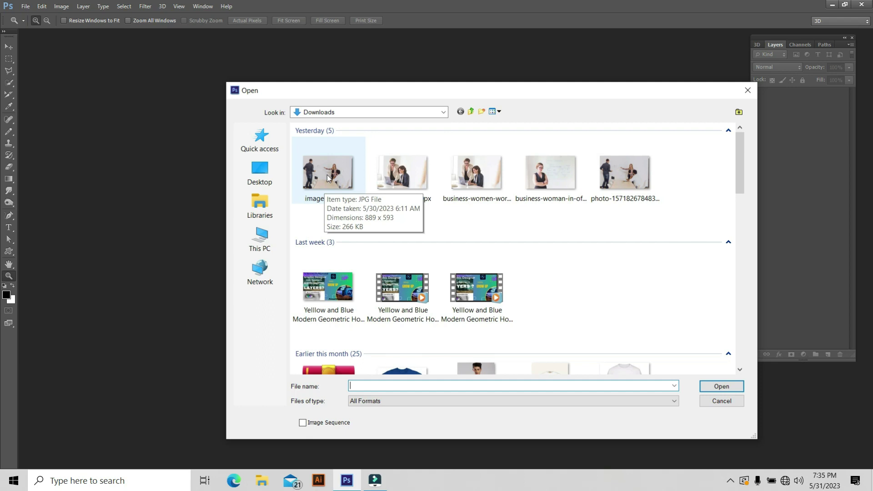
{"action": "left_click", "coordinate": [327, 176]}
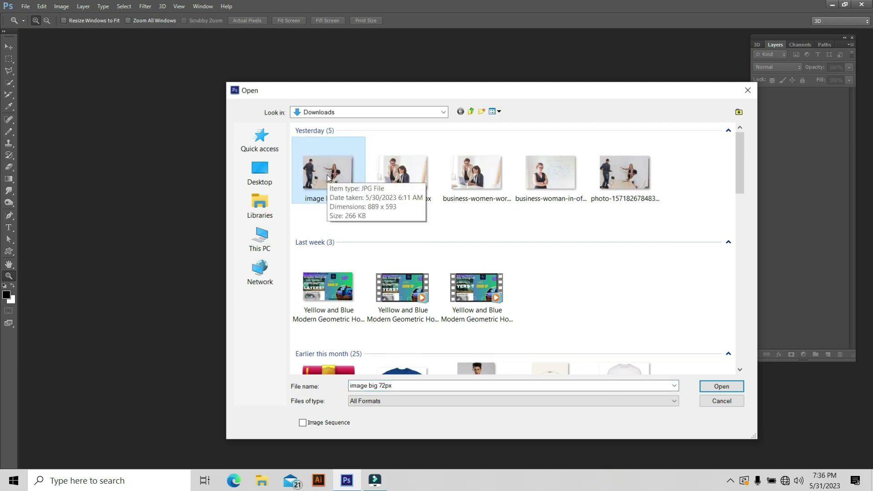
{"action": "left_click", "coordinate": [728, 388]}
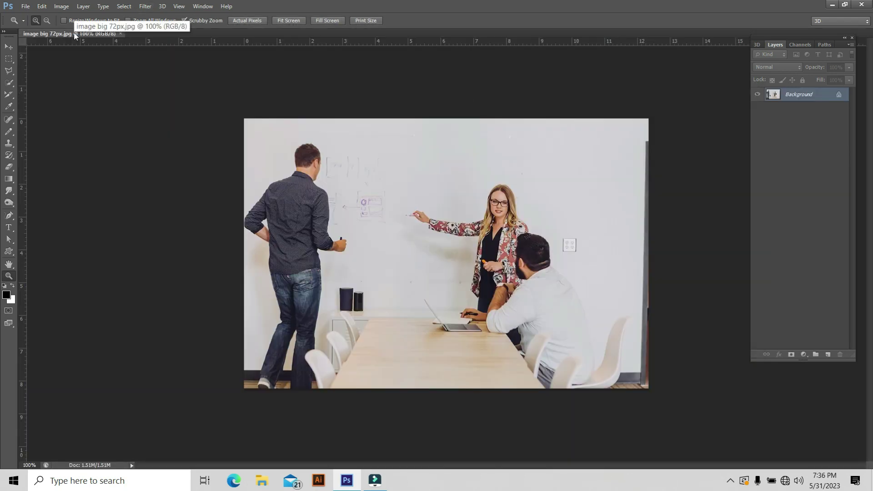
Float the photo in its own window and select the Move, Eyedropper and Zoom tools.
{"action": "left_click_drag", "start_coordinate": [74, 31], "coordinate": [354, 104]}
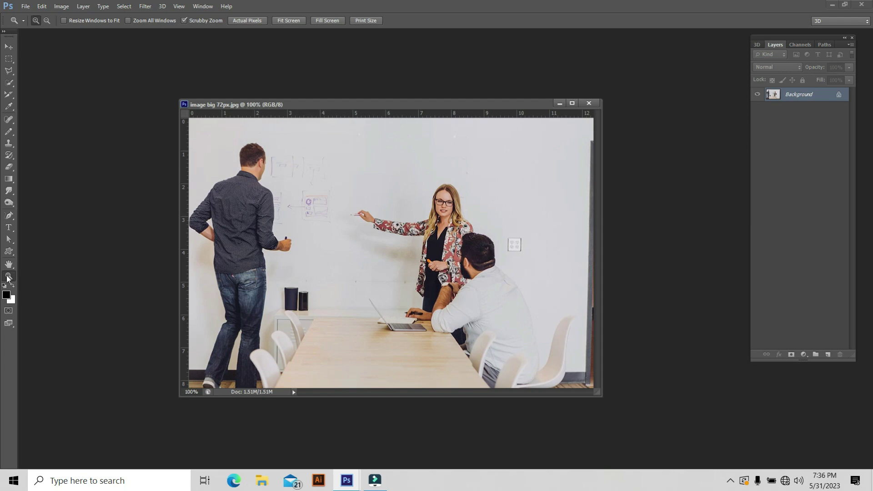
{"action": "left_click", "coordinate": [8, 47]}
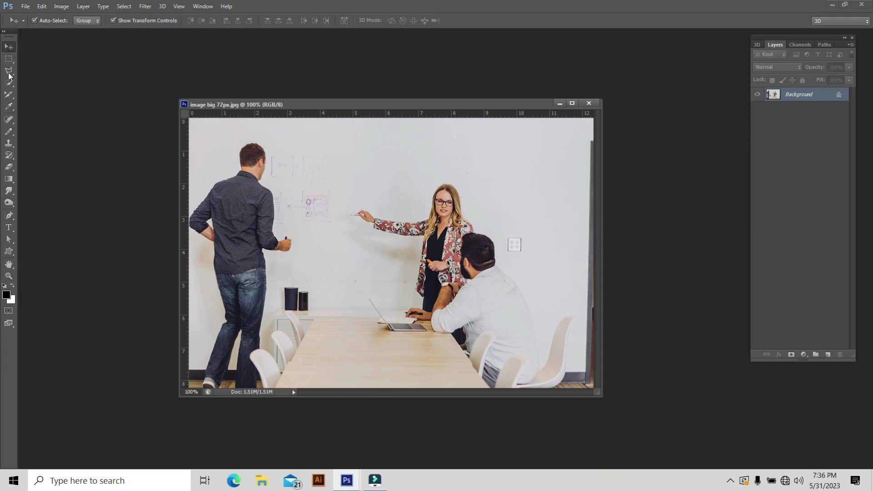
{"action": "left_click", "coordinate": [11, 107]}
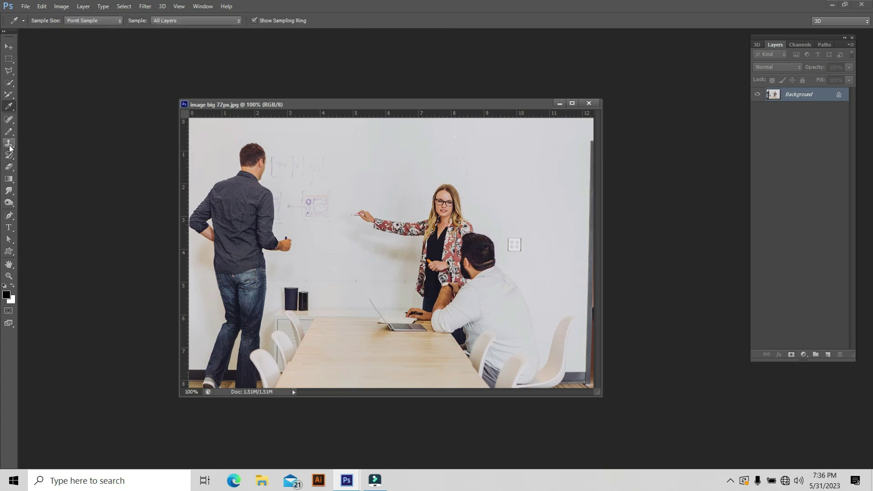
{"action": "left_click", "coordinate": [11, 278]}
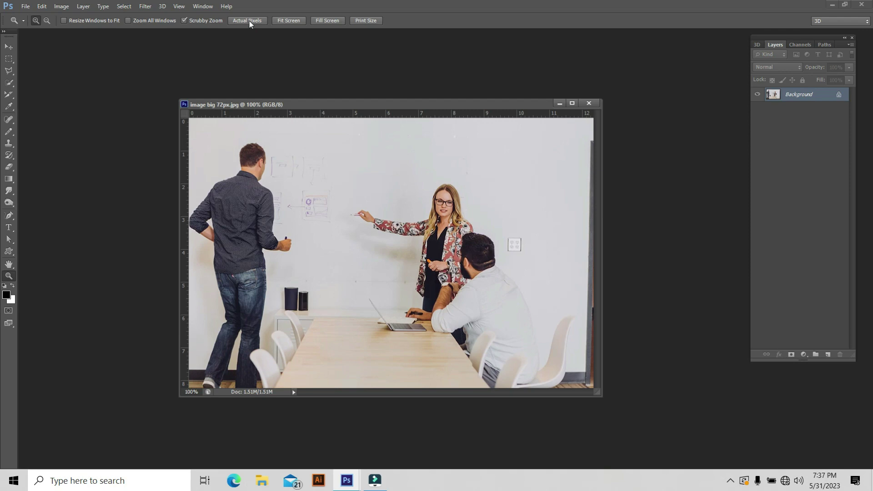
View the photo with the Zoom tool's Fit Screen, Fill Screen and Print Size options.
{"action": "left_click", "coordinate": [289, 23]}
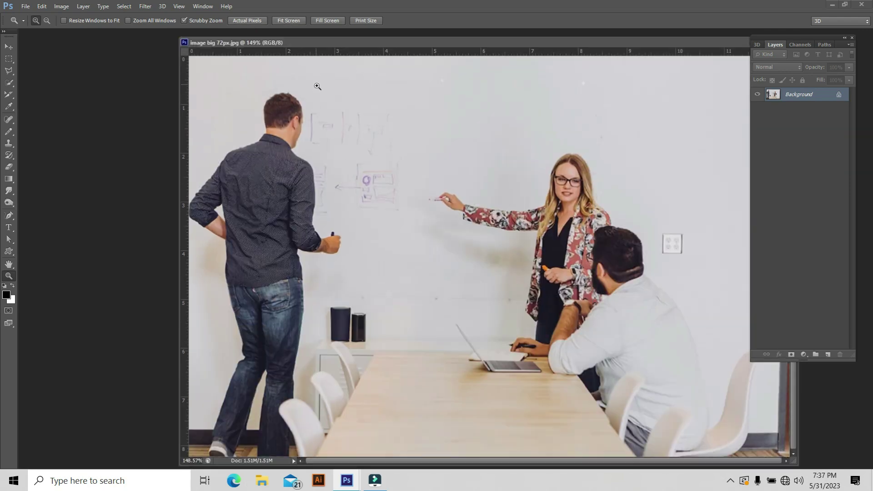
{"action": "left_click", "coordinate": [326, 21]}
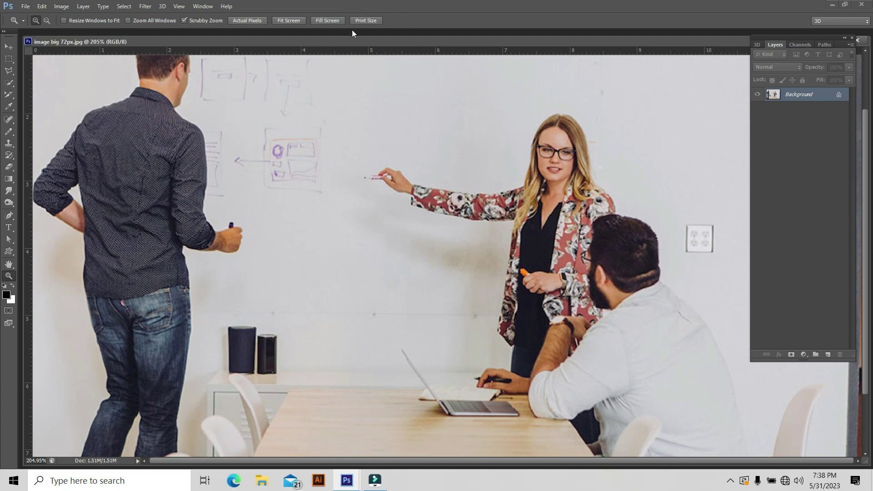
{"action": "left_click", "coordinate": [363, 21]}
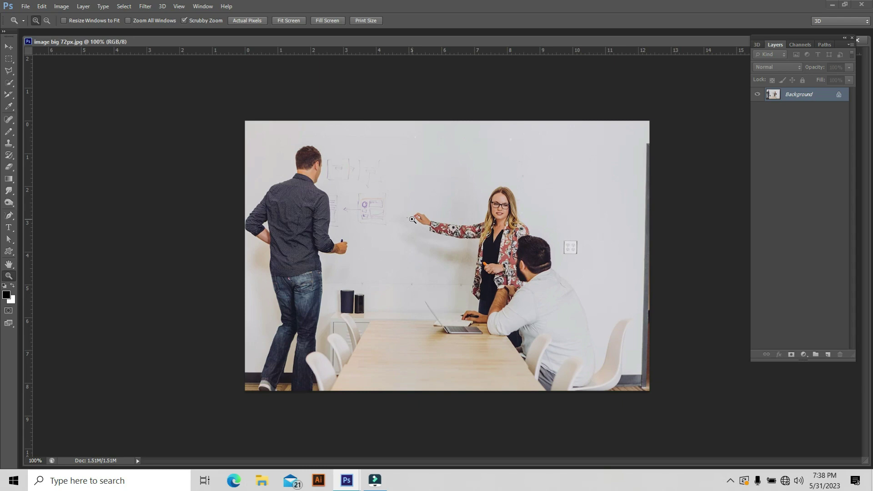
Duplicate the image and name the copy 'size small'.
{"action": "left_click", "coordinate": [62, 7]}
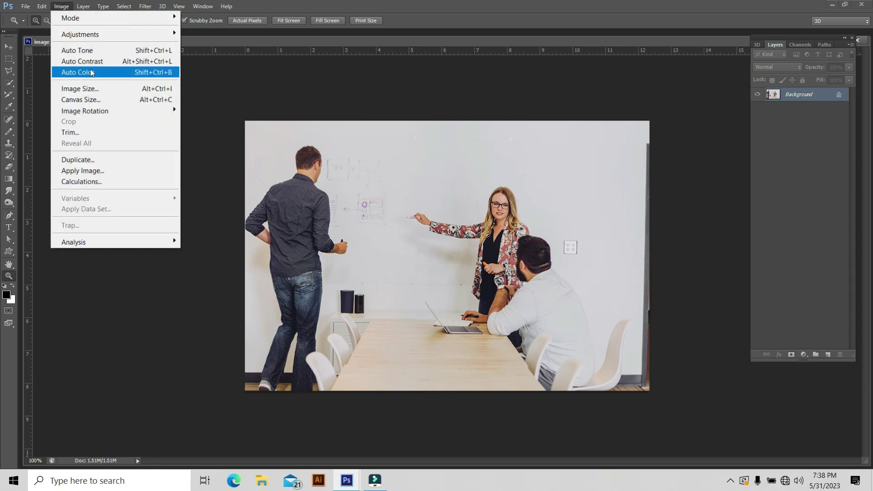
{"action": "left_click", "coordinate": [91, 163]}
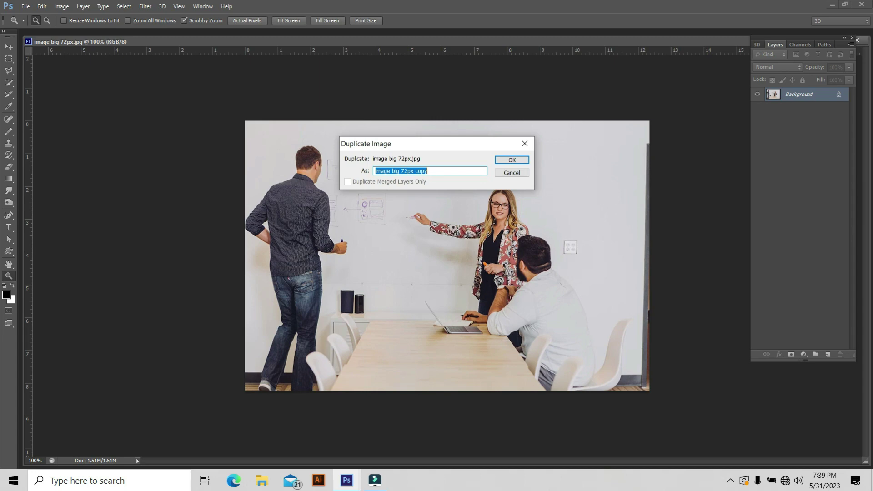
{"action": "type", "text": "size small"}
Create the 'size small' copy and float it in its own window over the original.
{"action": "left_click", "coordinate": [509, 163]}
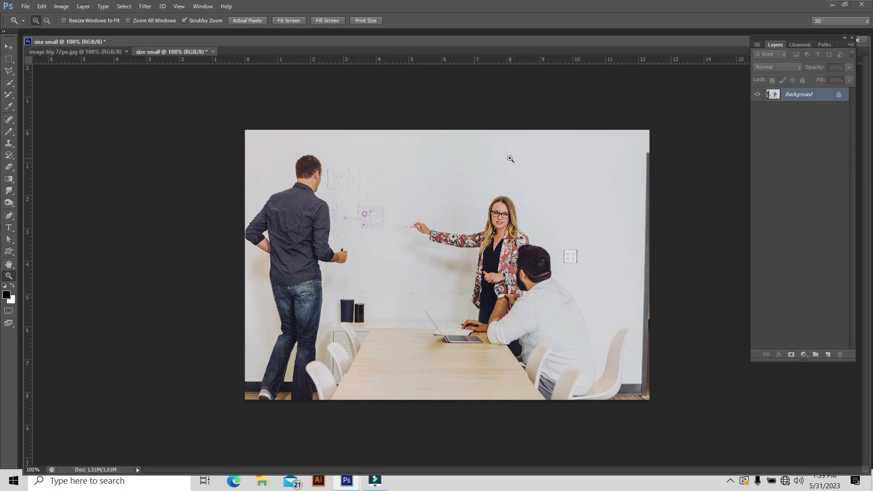
{"action": "left_click", "coordinate": [108, 53]}
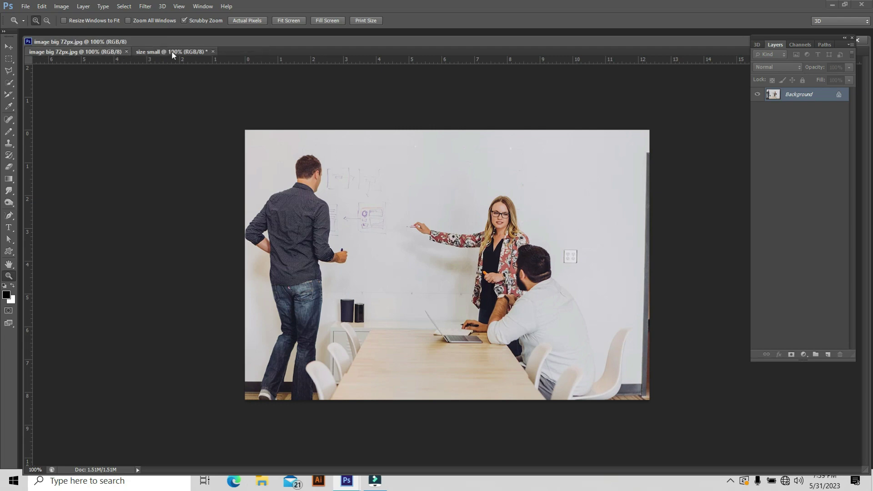
{"action": "left_click", "coordinate": [171, 51]}
{"action": "left_click", "coordinate": [101, 51]}
{"action": "left_click_drag", "start_coordinate": [164, 52], "coordinate": [89, 80]}
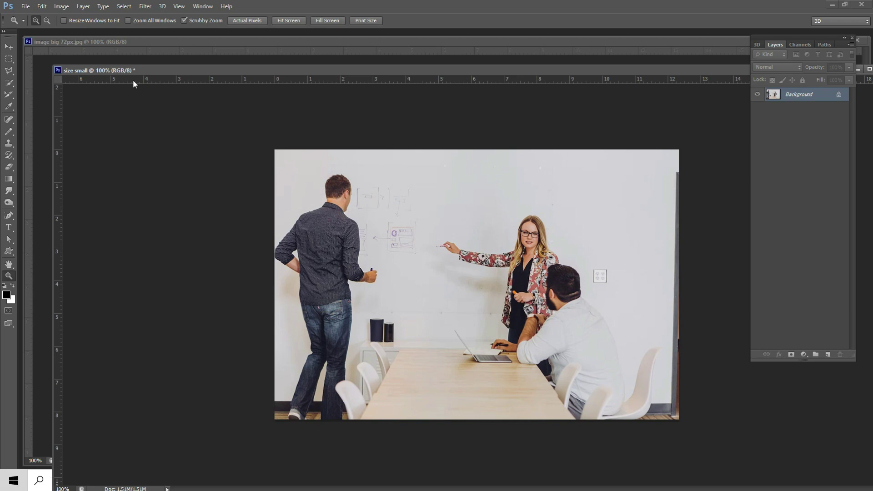
{"action": "left_click", "coordinate": [63, 7]}
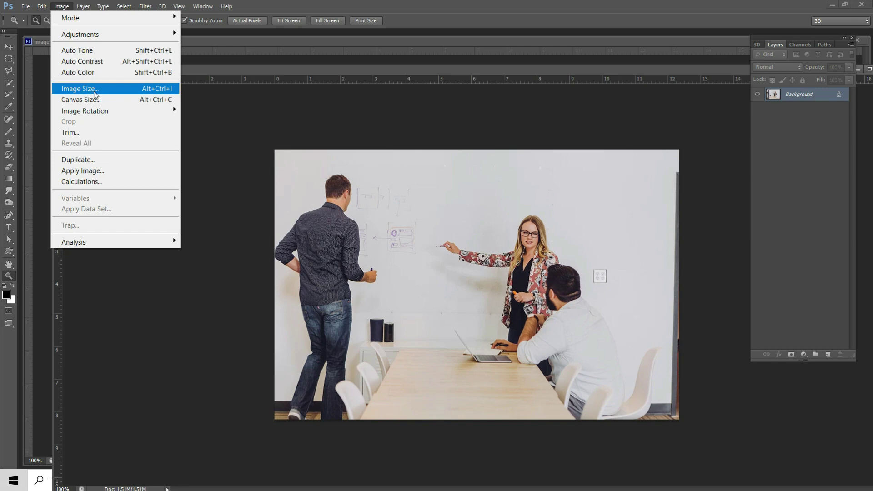
In Image Size, move the dialog aside and lower the width to 601 × 401 pixels.
{"action": "left_click", "coordinate": [80, 89]}
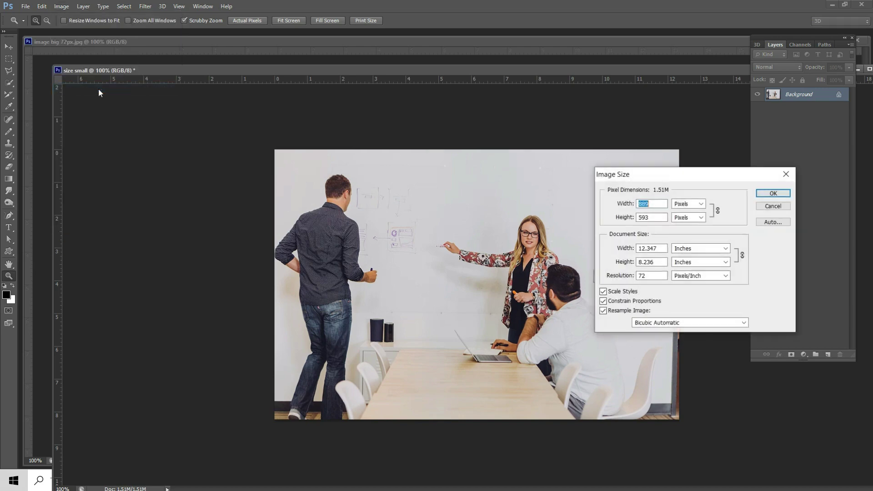
{"action": "left_click_drag", "start_coordinate": [714, 179], "coordinate": [177, 135]}
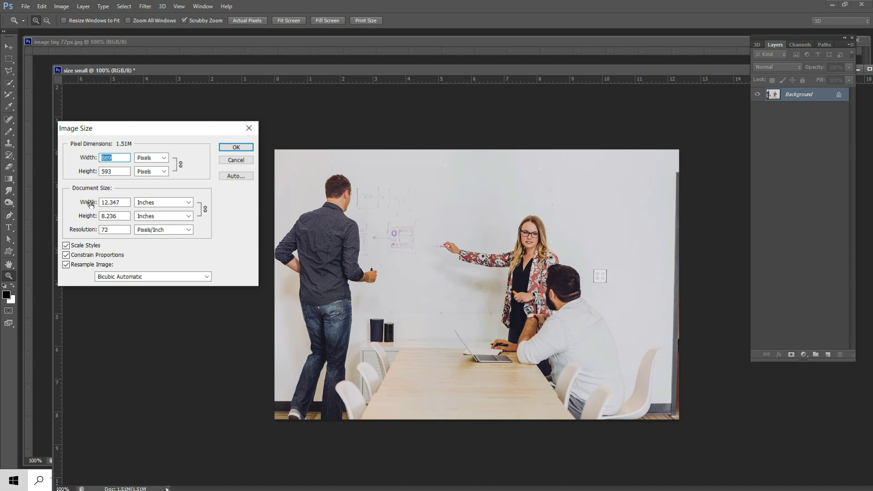
{"action": "left_click_drag", "start_coordinate": [91, 204], "coordinate": [75, 203]}
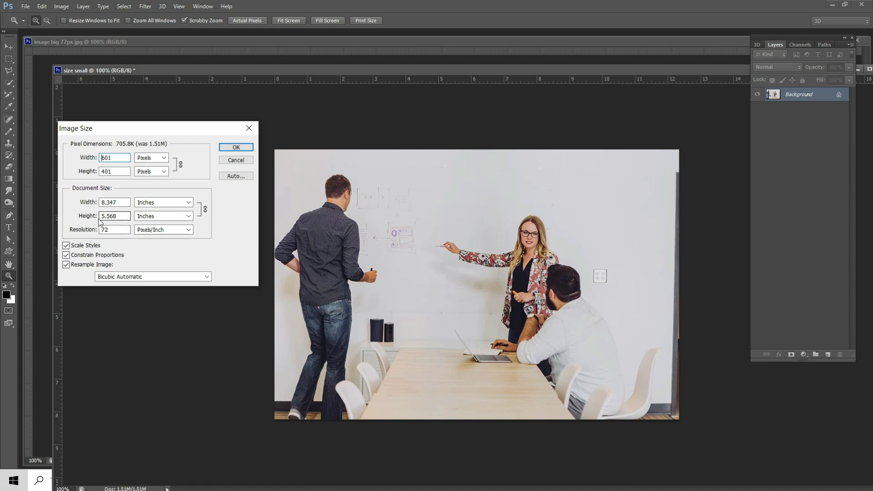
Set the resolution to 300, giving 2504 × 1670 pixels.
{"action": "key", "text": "ctrl+a"}
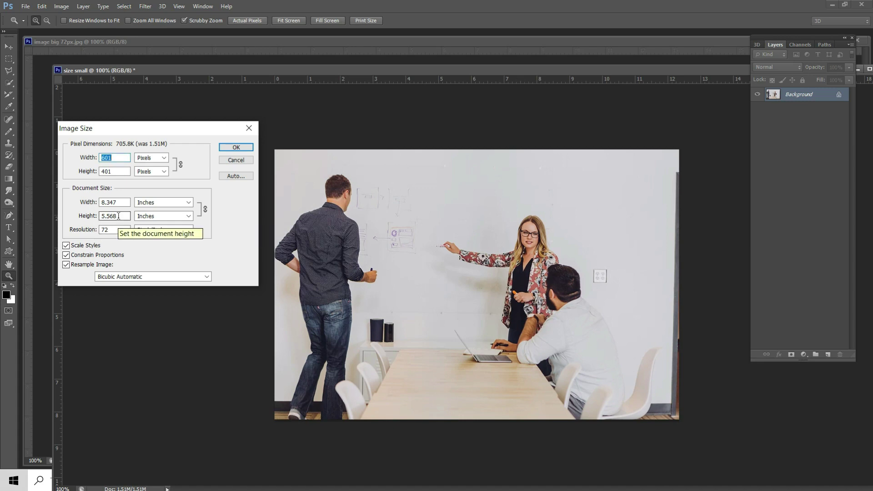
{"action": "left_click_drag", "start_coordinate": [109, 229], "coordinate": [95, 229]}
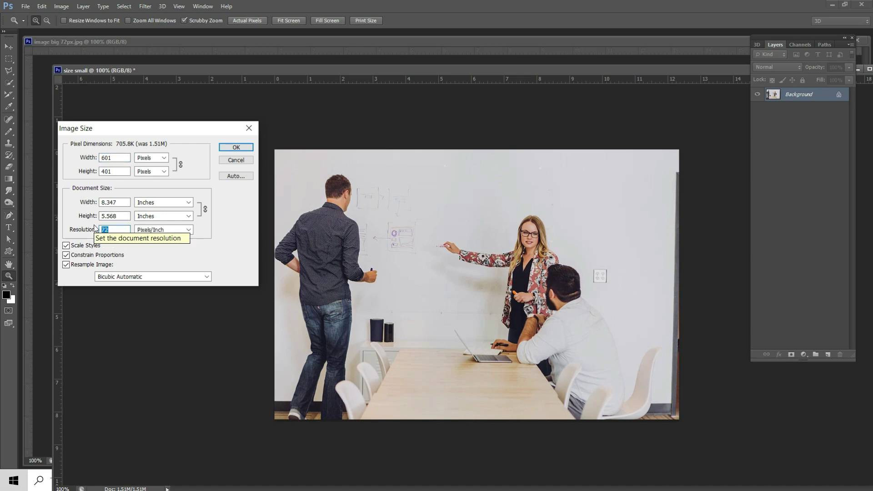
{"action": "type", "text": "300"}
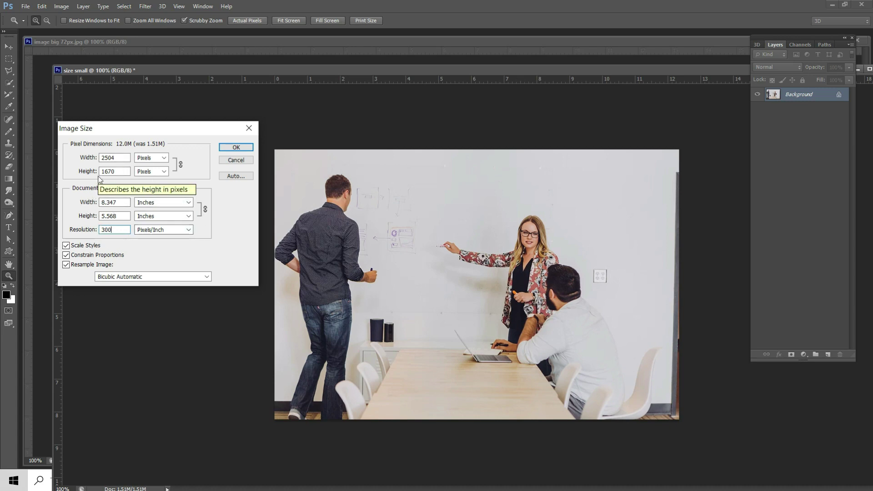
Switch document size units to centimeters and set the width to 21.9 cm.
{"action": "left_click", "coordinate": [188, 203]}
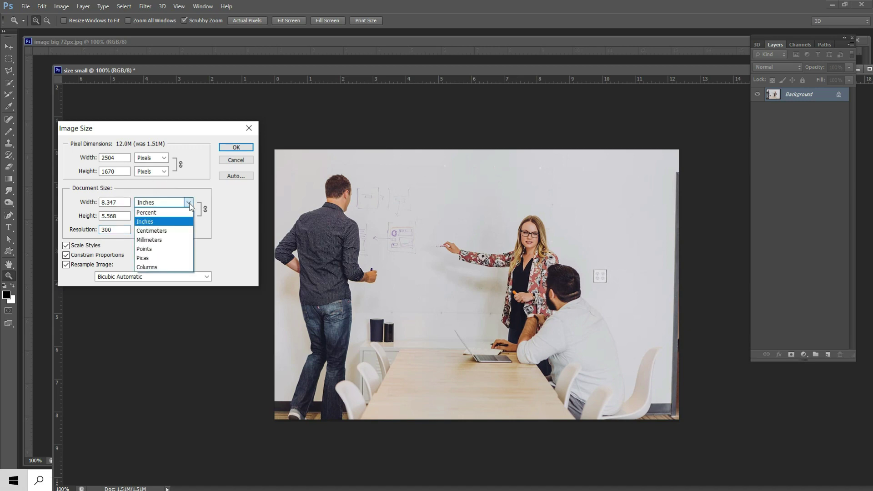
{"action": "left_click", "coordinate": [161, 226]}
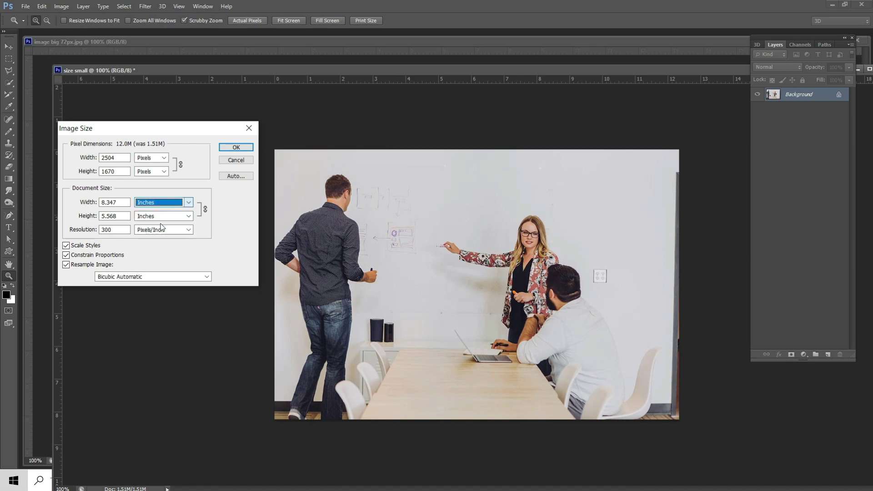
{"action": "left_click", "coordinate": [189, 206]}
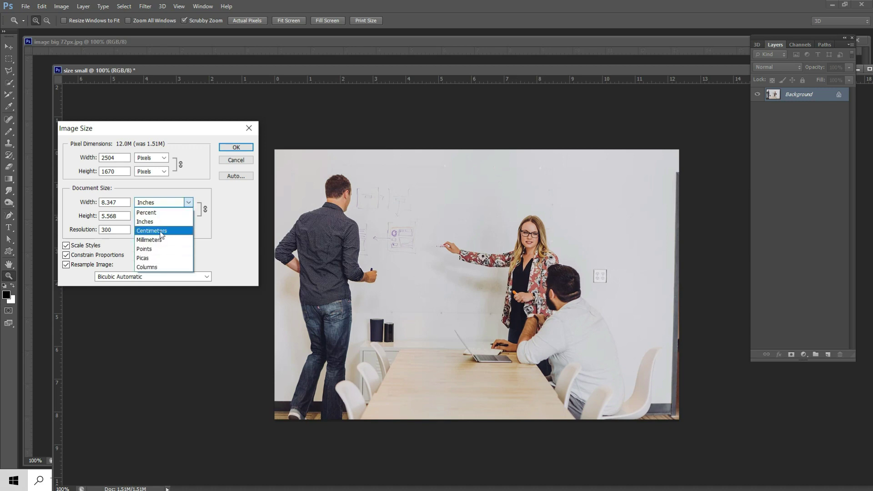
{"action": "left_click", "coordinate": [162, 232]}
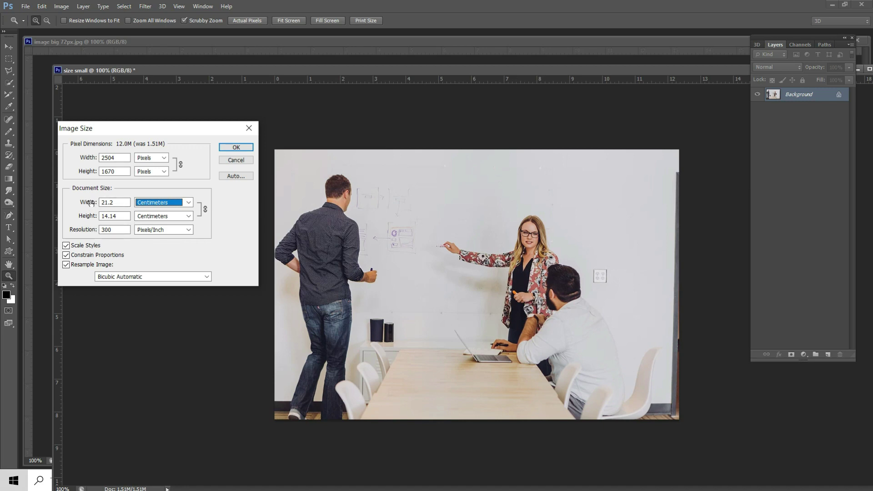
{"action": "left_click_drag", "start_coordinate": [91, 204], "coordinate": [90, 202]}
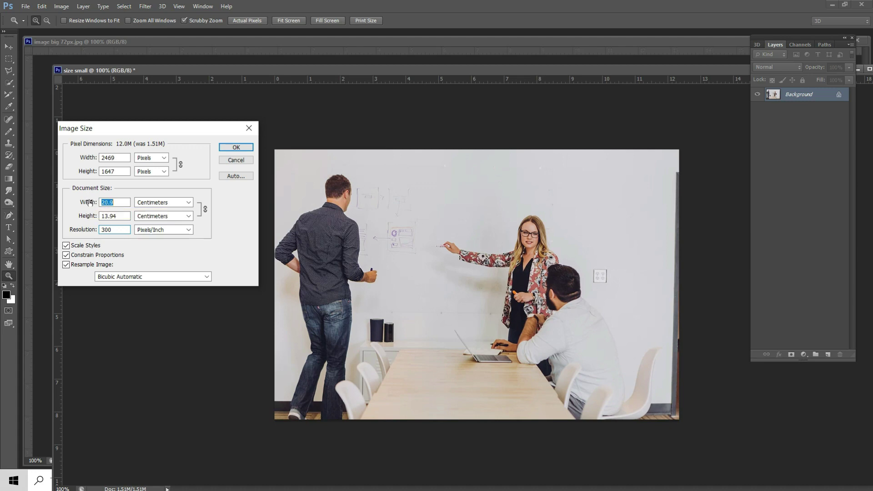
{"action": "type", "text": "21.9"}
{"action": "key", "text": "Tab"}
Show the size in inches, toggle Scale Styles, then return units to centimeters.
{"action": "left_click", "coordinate": [188, 203]}
{"action": "left_click", "coordinate": [158, 221]}
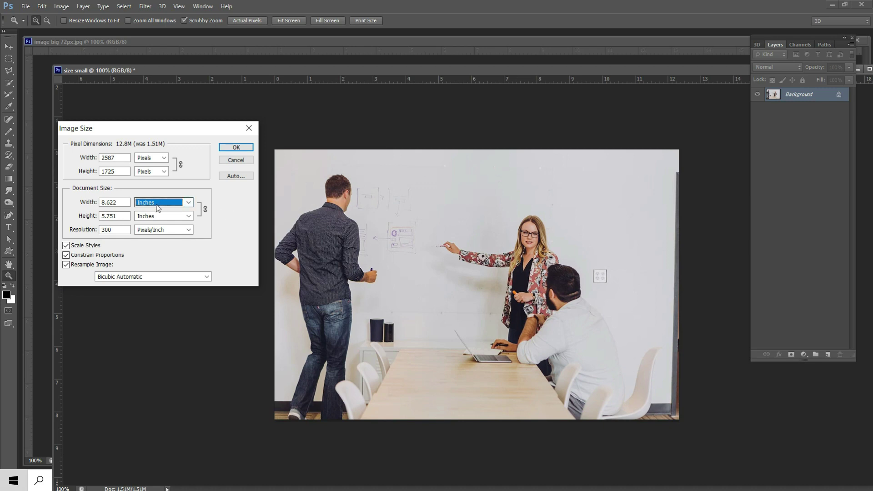
{"action": "left_click", "coordinate": [68, 247]}
{"action": "left_click", "coordinate": [68, 247]}
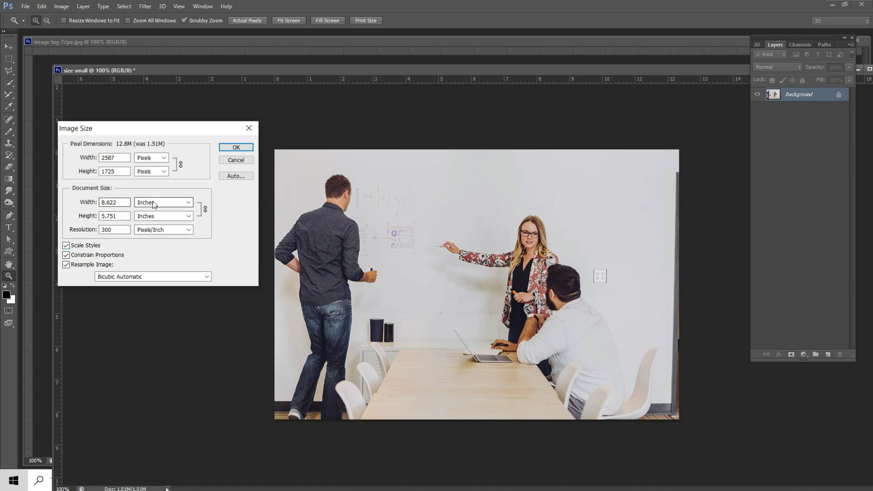
{"action": "left_click", "coordinate": [188, 203]}
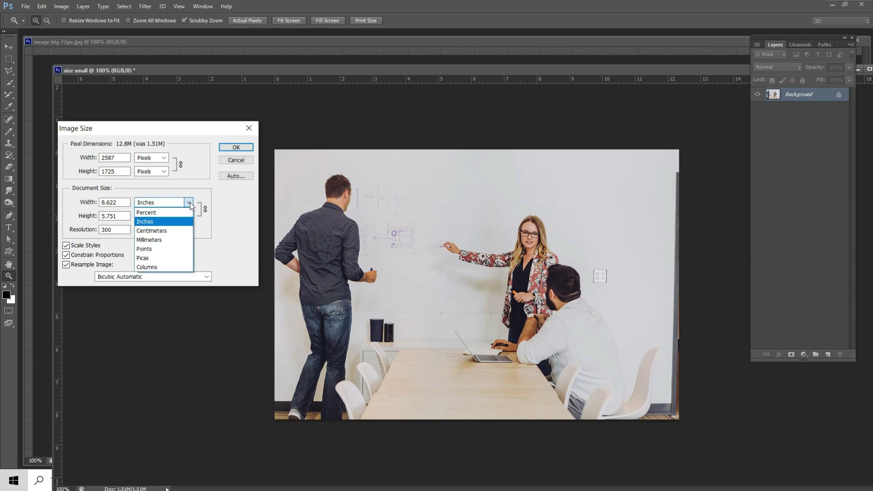
{"action": "left_click", "coordinate": [166, 231]}
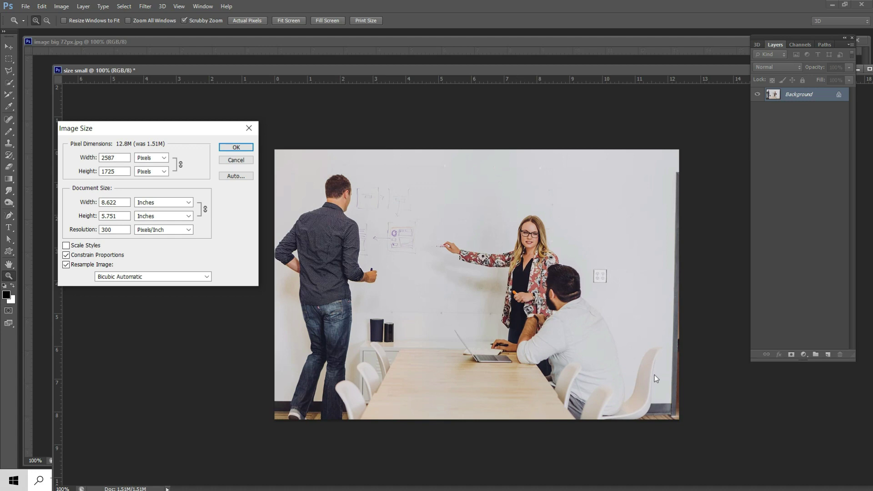
Enable Scale Styles and choose Bicubic Sharper (best for reduction) resampling.
{"action": "left_click", "coordinate": [73, 246]}
{"action": "left_click", "coordinate": [178, 280]}
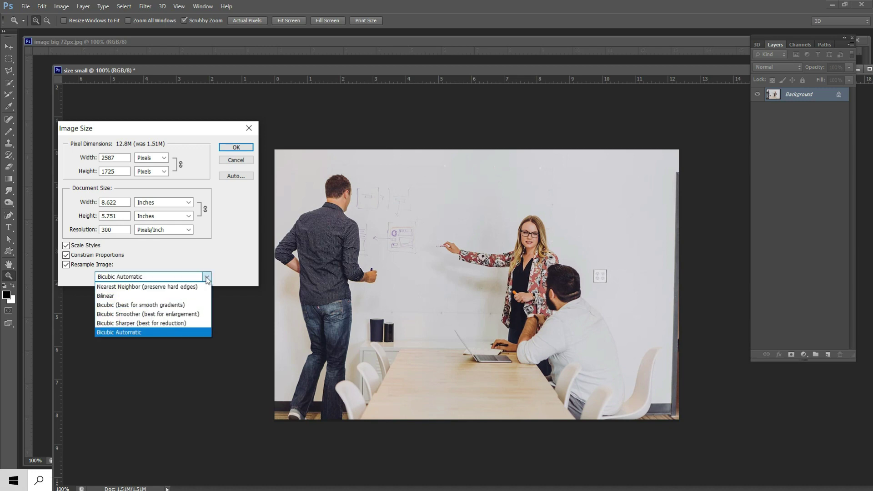
{"action": "left_click", "coordinate": [138, 323]}
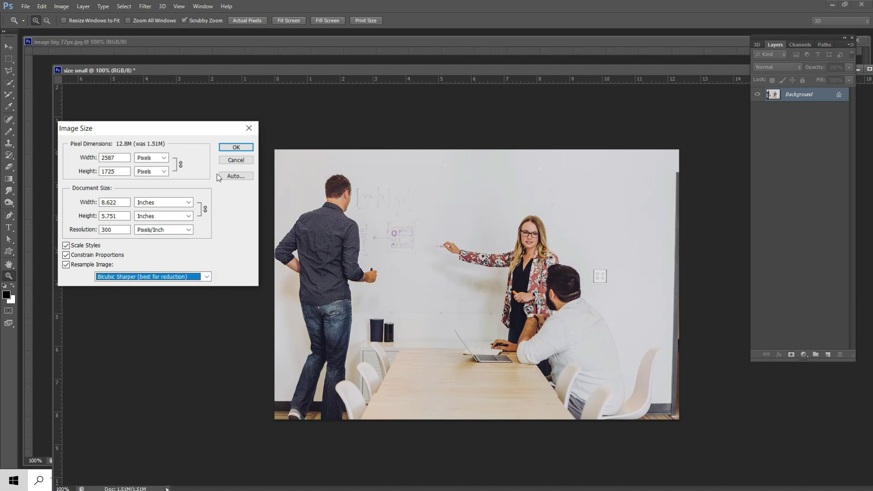
Apply the 2587 × 1725 pixel resize and inspect it at Fit, Fill and Print Size views.
{"action": "left_click", "coordinate": [235, 148]}
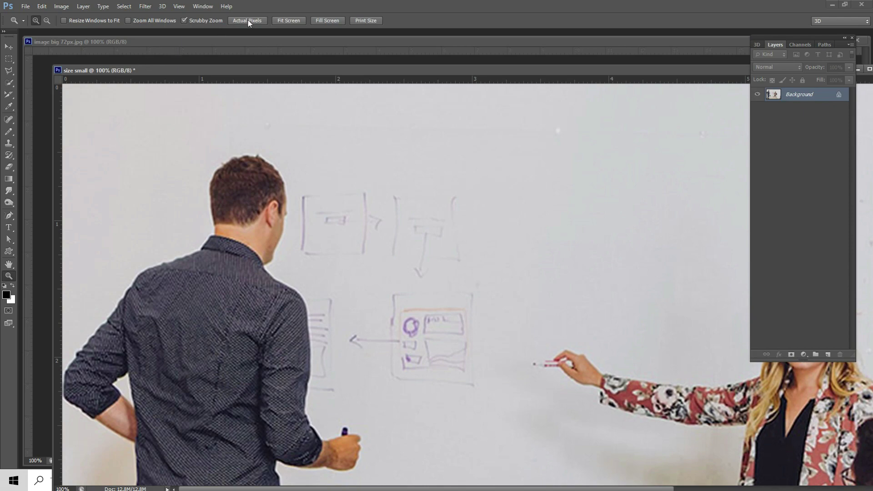
{"action": "left_click", "coordinate": [289, 20]}
{"action": "left_click", "coordinate": [284, 21]}
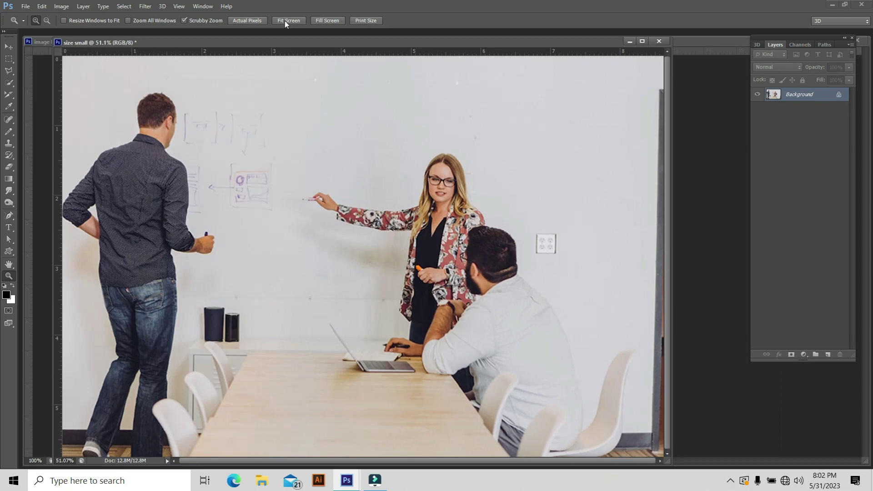
{"action": "left_click", "coordinate": [328, 21]}
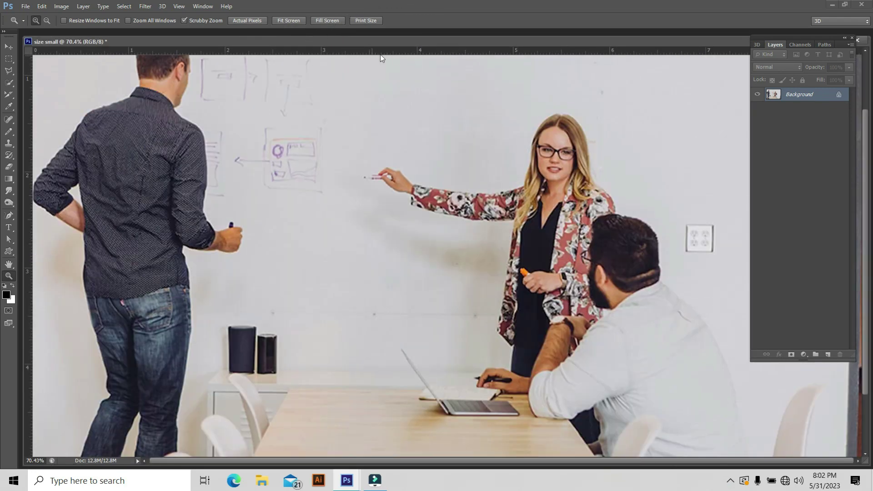
{"action": "left_click", "coordinate": [367, 21]}
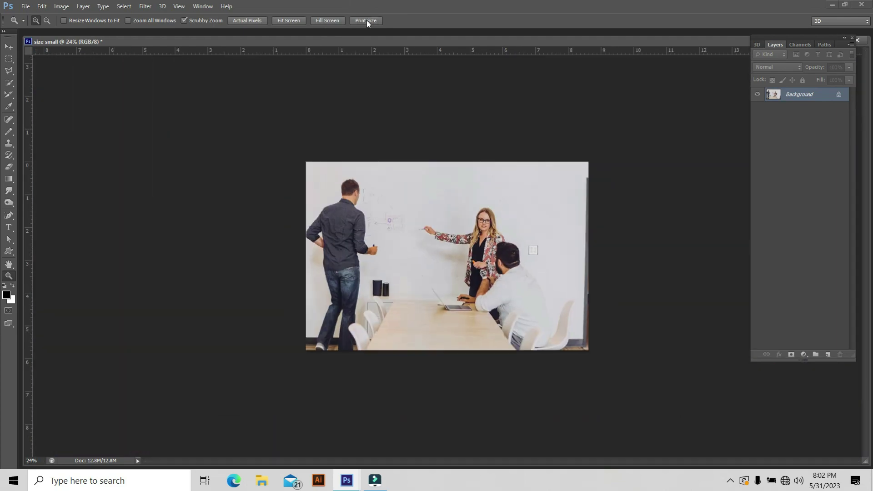
{"action": "left_click", "coordinate": [59, 7]}
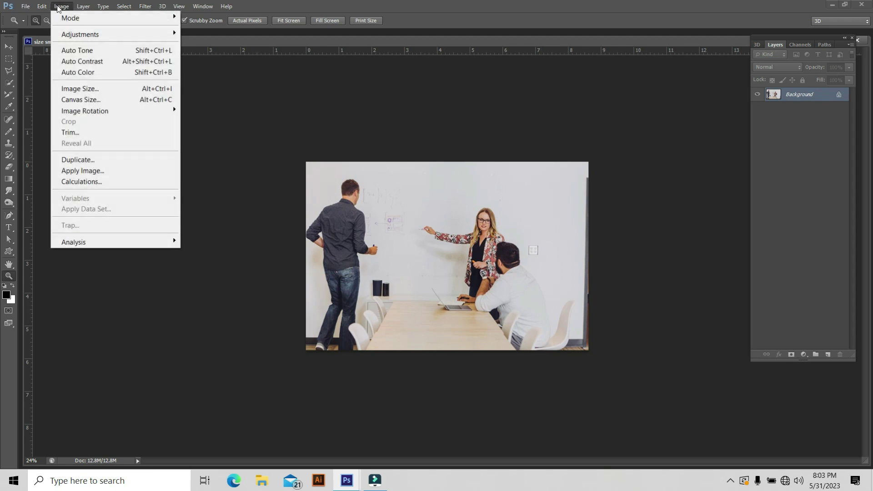
{"action": "left_click", "coordinate": [92, 89]}
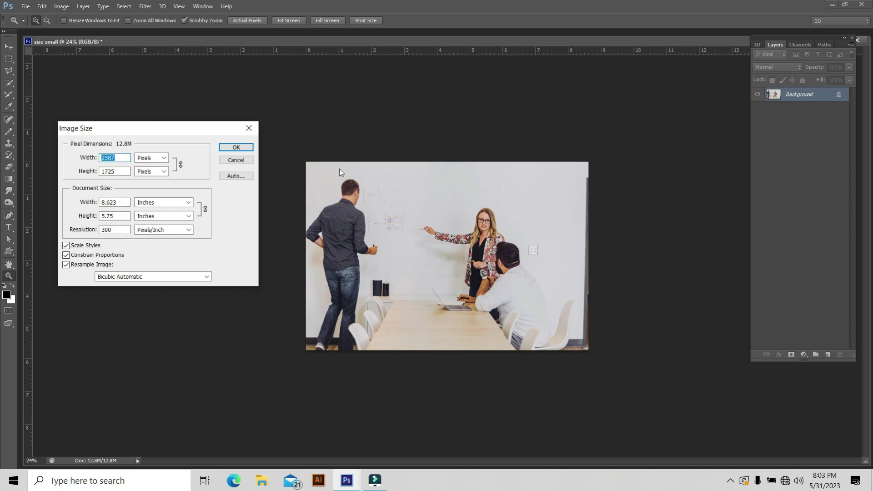
{"action": "left_click", "coordinate": [234, 148]}
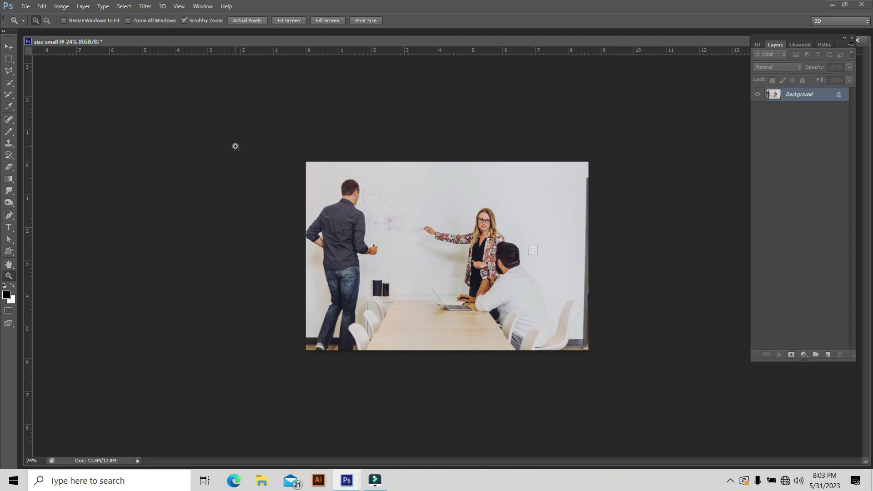
Close the office photo without saving changes and float the Layers panel.
{"action": "left_click_drag", "start_coordinate": [709, 46], "coordinate": [562, 71]}
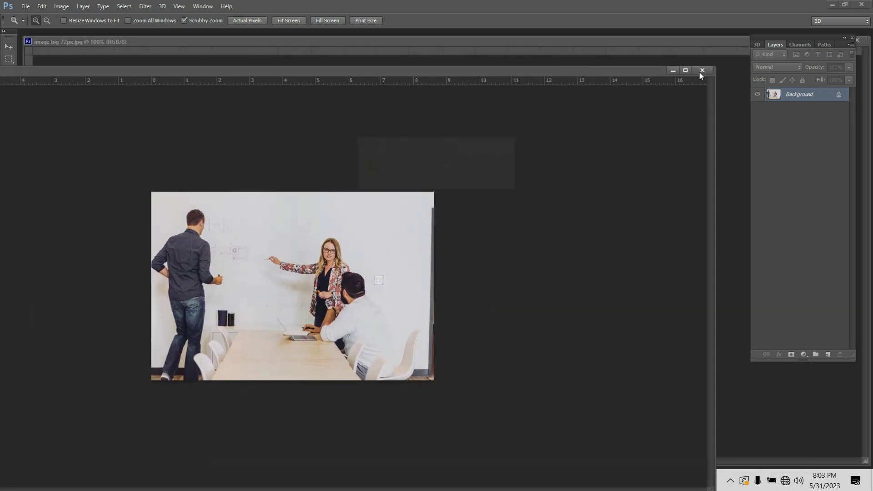
{"action": "left_click", "coordinate": [440, 183]}
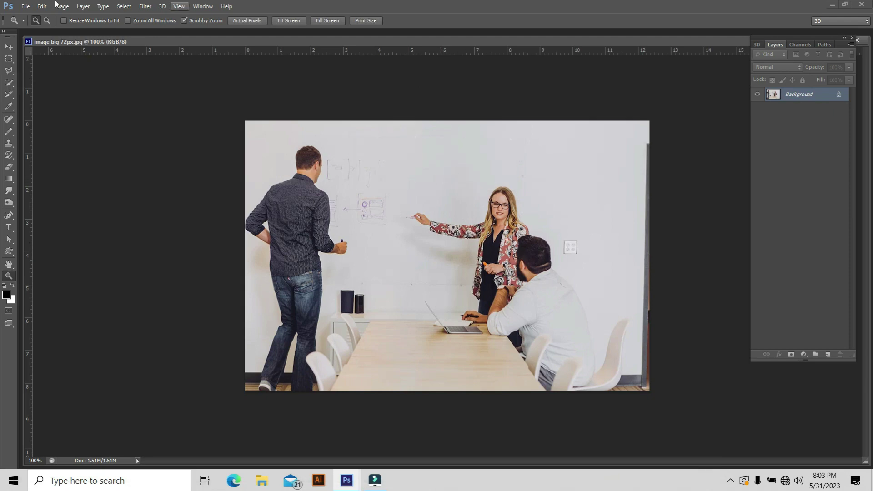
{"action": "left_click_drag", "start_coordinate": [754, 35], "coordinate": [744, 72]}
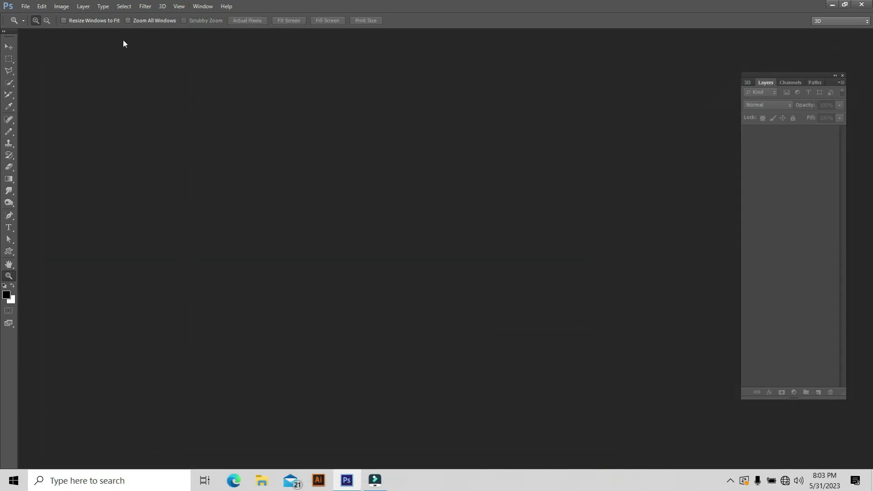
Open image small 300px.jpg from the Downloads folder.
{"action": "left_click", "coordinate": [27, 6]}
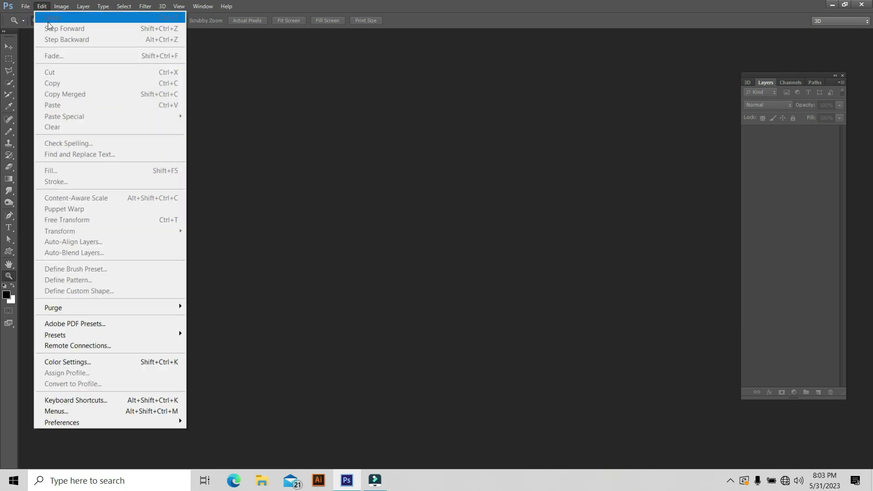
{"action": "left_click", "coordinate": [44, 28]}
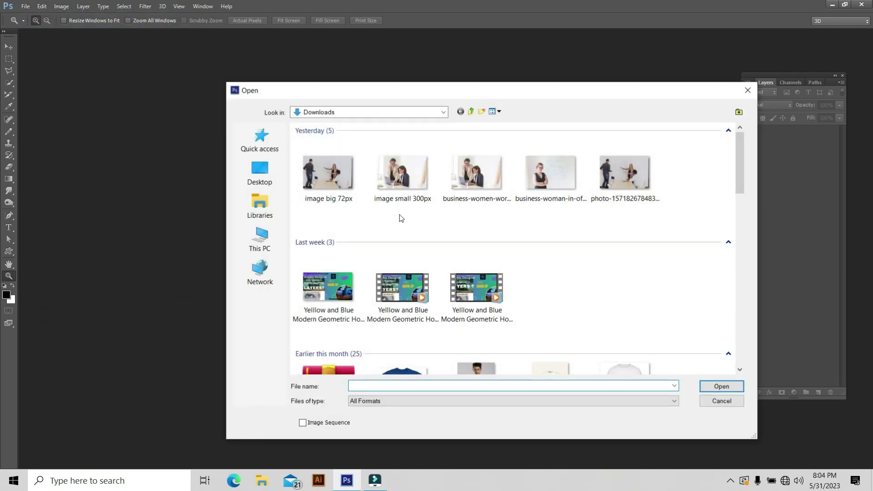
{"action": "double_click", "coordinate": [406, 182]}
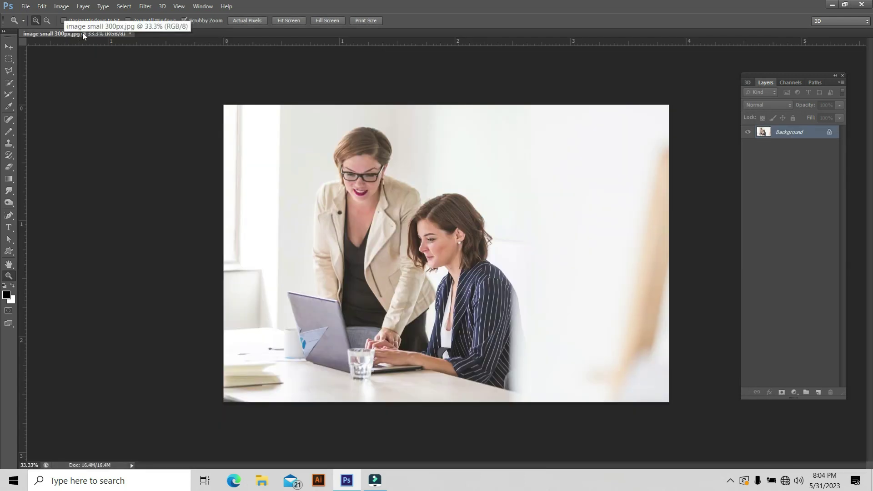
Float the photo in its own window and try Actual Pixels, Fit Screen and Fill before settling on Print Size.
{"action": "left_click_drag", "start_coordinate": [83, 34], "coordinate": [1, 4]}
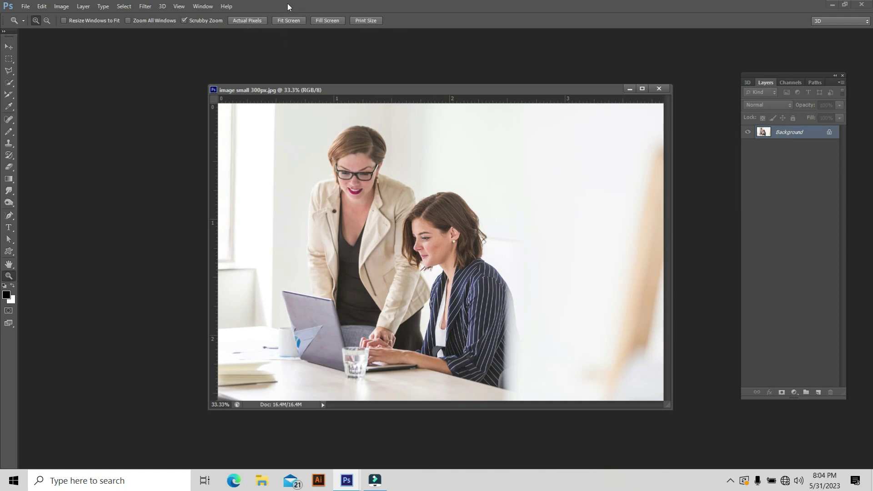
{"action": "left_click", "coordinate": [252, 20]}
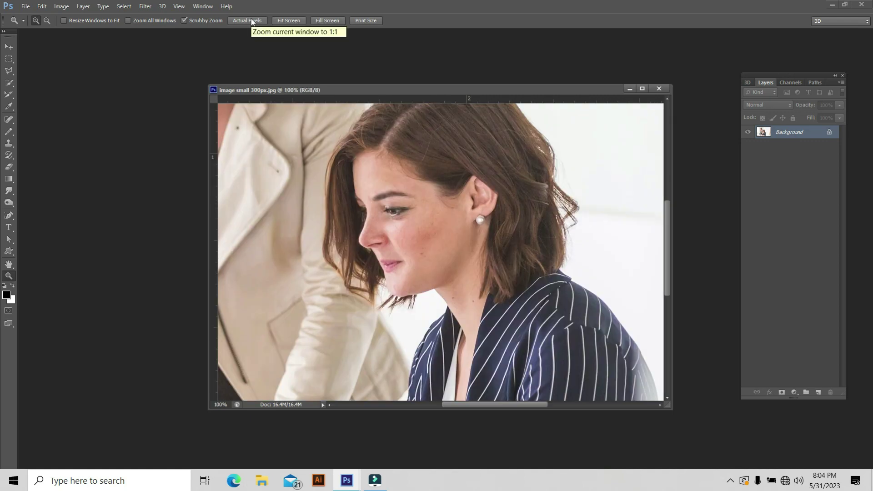
{"action": "left_click", "coordinate": [290, 22]}
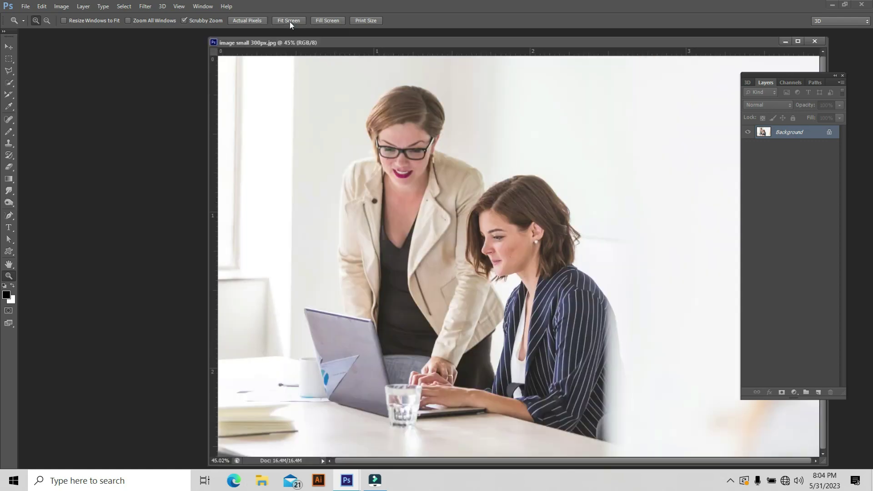
{"action": "left_click", "coordinate": [328, 20]}
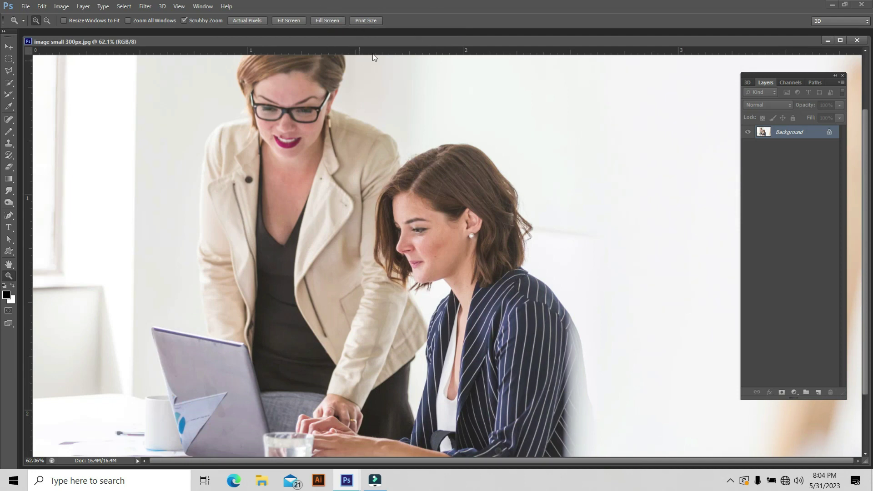
{"action": "left_click", "coordinate": [365, 20]}
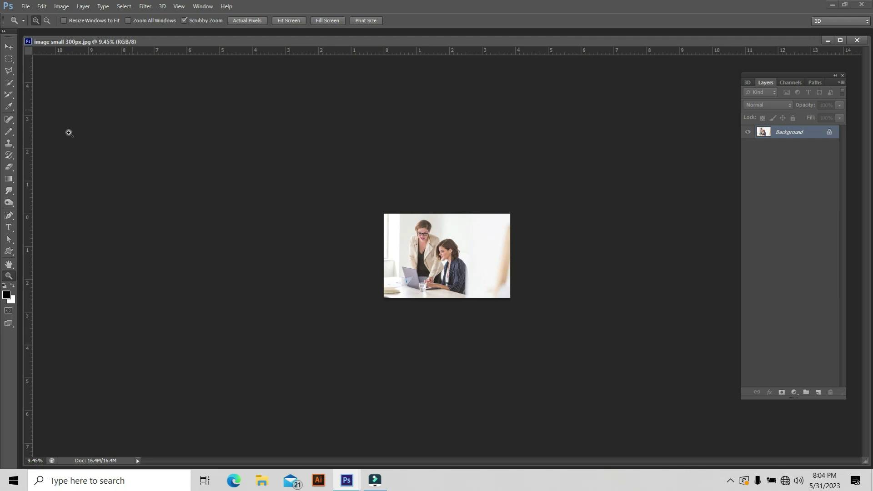
In Image Size, raise the document width from 3.853 to 8.353 inches (6365 × 4243 px).
{"action": "left_click", "coordinate": [60, 6]}
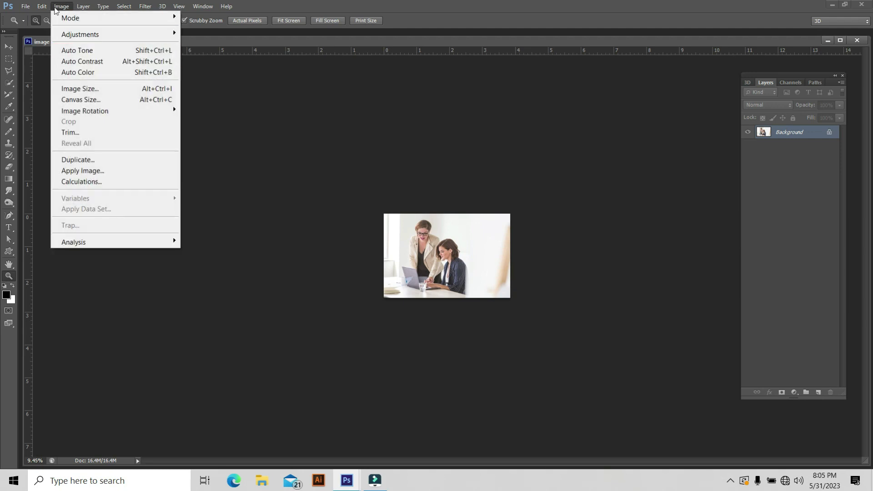
{"action": "left_click", "coordinate": [85, 88]}
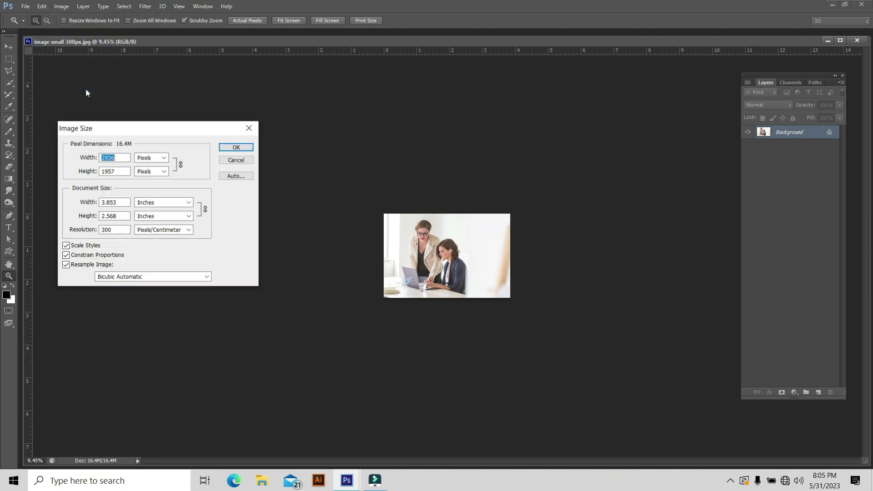
{"action": "left_click_drag", "start_coordinate": [181, 133], "coordinate": [613, 181]}
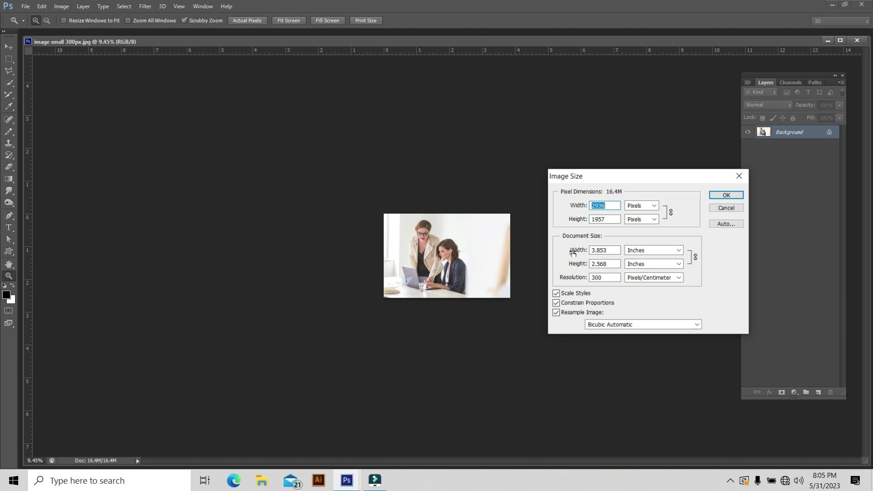
{"action": "left_click", "coordinate": [572, 252]}
{"action": "left_click", "coordinate": [556, 293]}
{"action": "left_click_drag", "start_coordinate": [576, 253], "coordinate": [598, 252]}
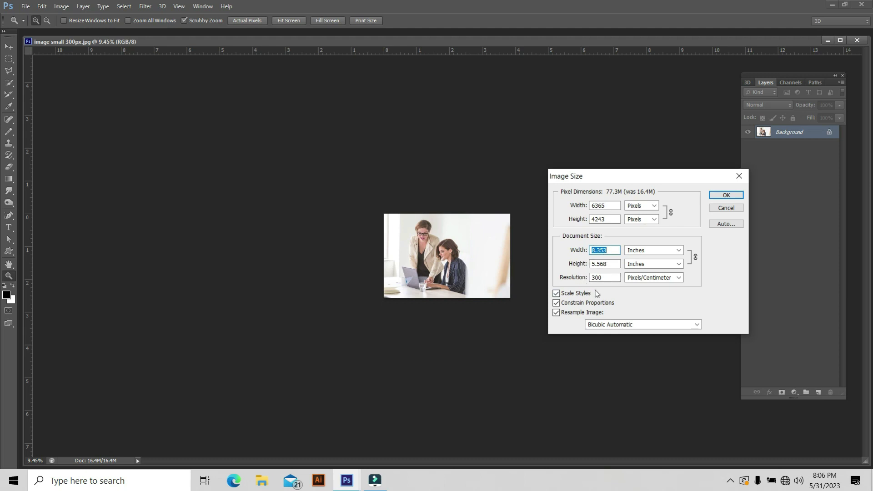
Apply the enlargement using Bicubic Smoother resampling.
{"action": "left_click", "coordinate": [697, 324]}
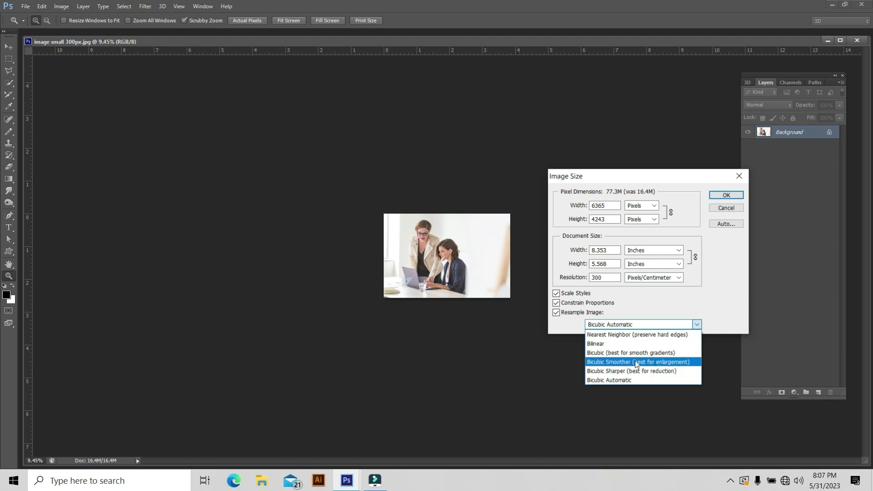
{"action": "left_click", "coordinate": [643, 362]}
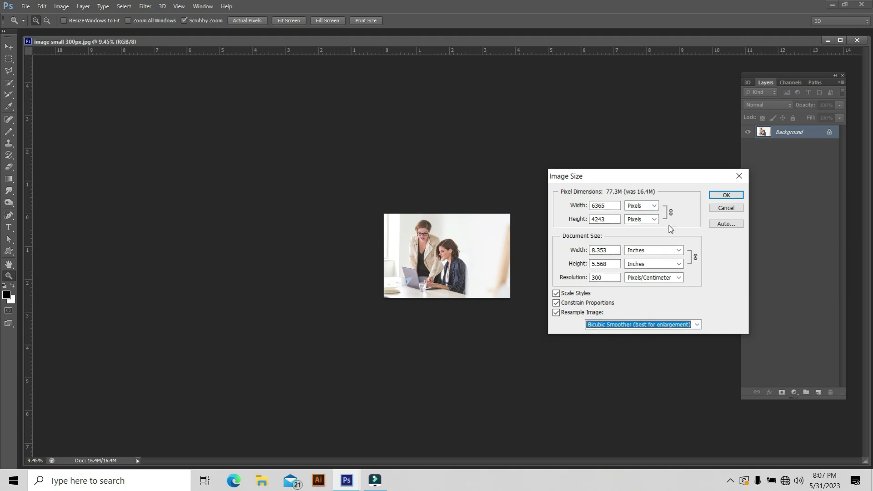
{"action": "left_click", "coordinate": [724, 196]}
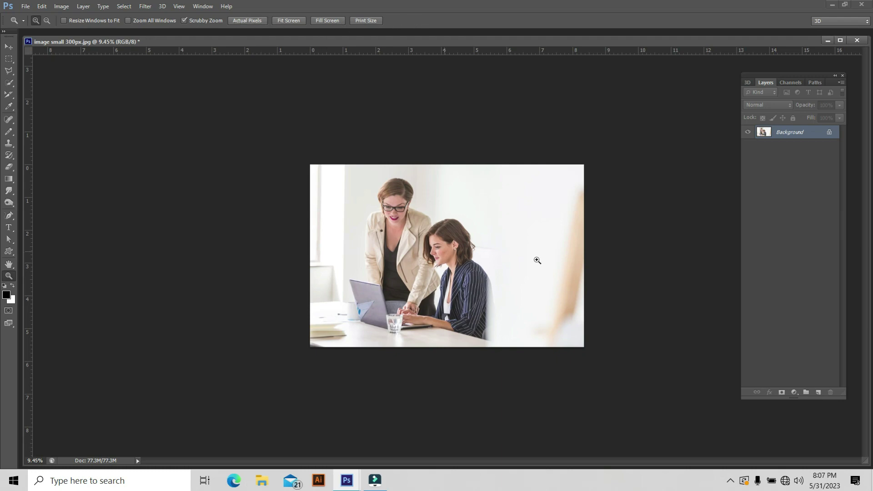
{"action": "left_click", "coordinate": [241, 22]}
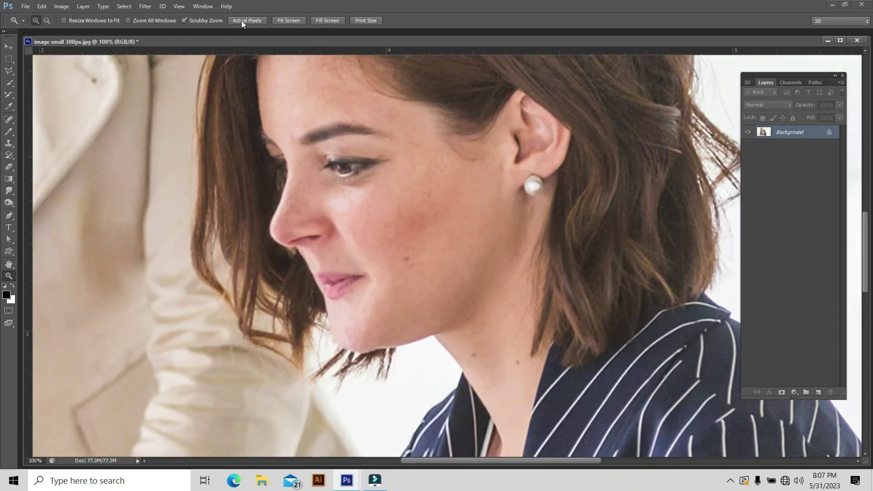
{"action": "left_click", "coordinate": [287, 21]}
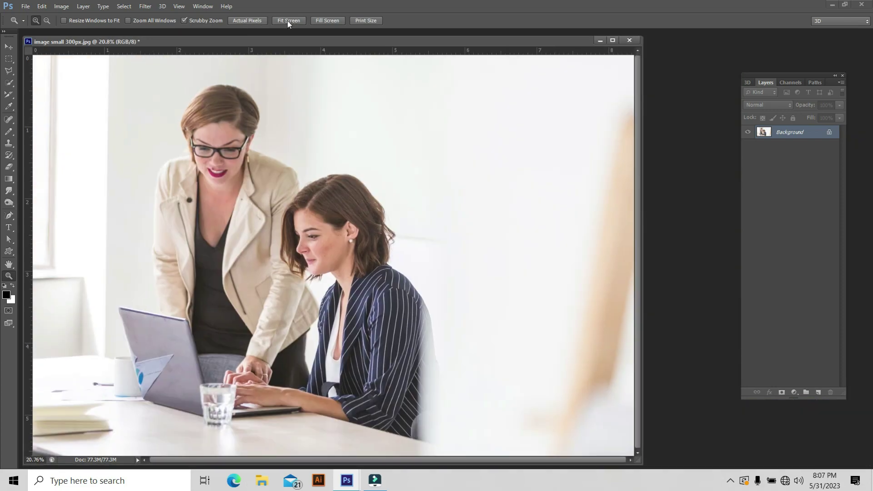
{"action": "left_click", "coordinate": [329, 20]}
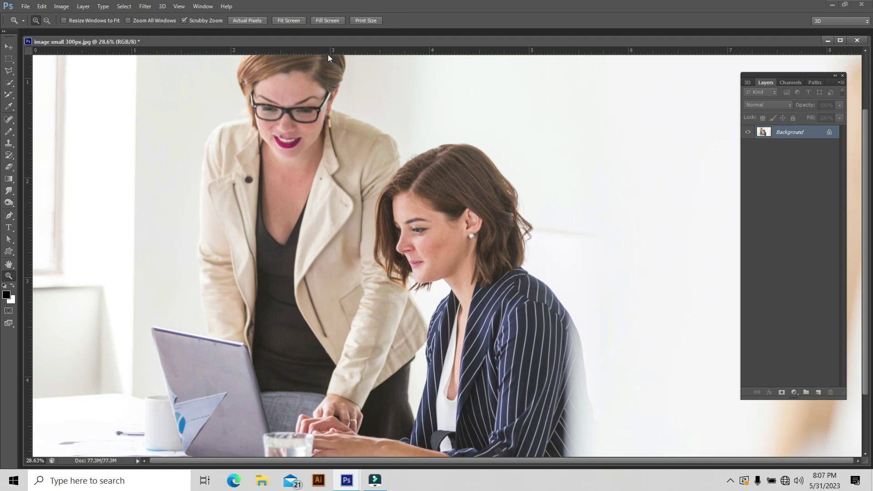
{"action": "left_click", "coordinate": [370, 21]}
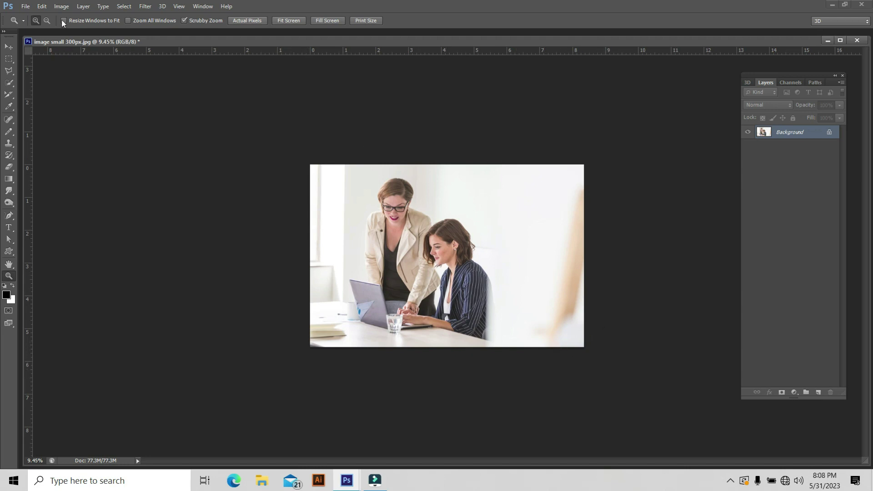
{"action": "left_click", "coordinate": [62, 7]}
{"action": "left_click", "coordinate": [75, 89]}
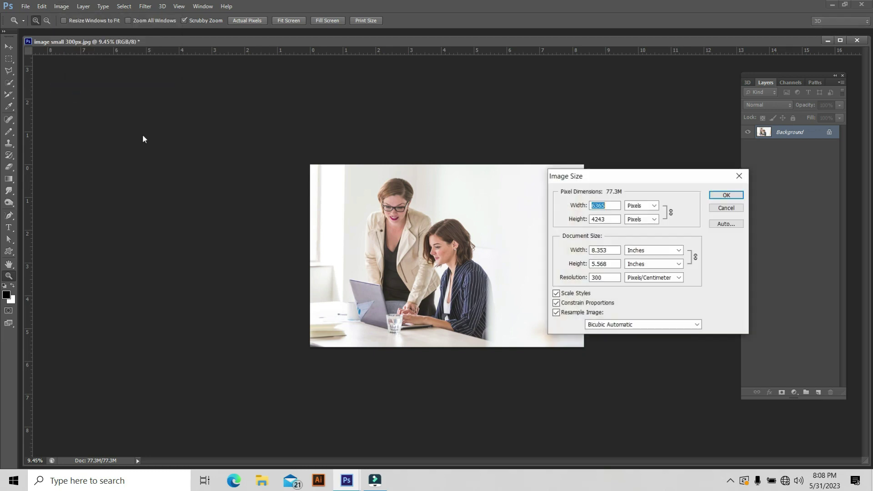
{"action": "left_click_drag", "start_coordinate": [629, 173], "coordinate": [678, 174]}
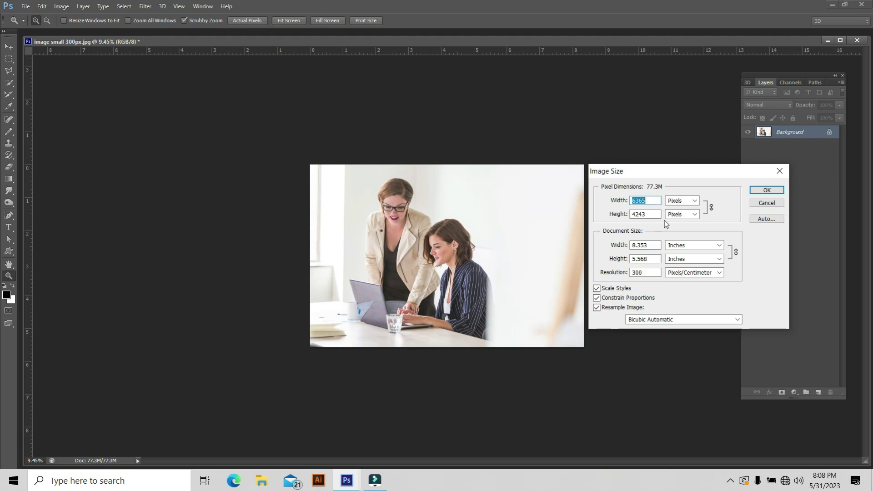
{"action": "left_click", "coordinate": [683, 320]}
{"action": "left_click", "coordinate": [666, 362]}
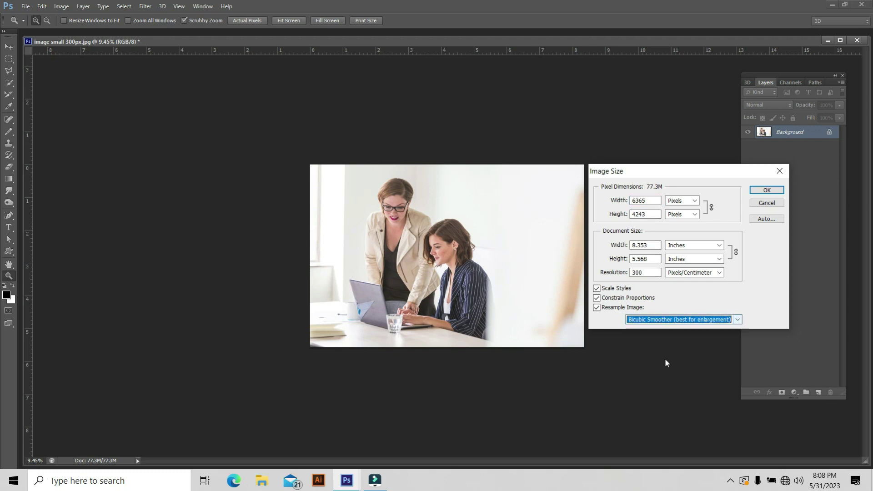
{"action": "left_click", "coordinate": [756, 191]}
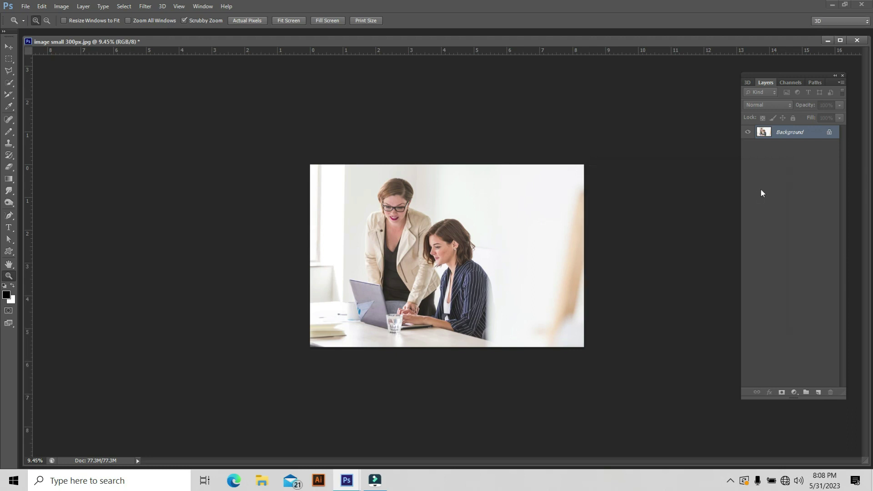
Bring up Save As for the enlarged photo.
{"action": "left_click", "coordinate": [25, 6]}
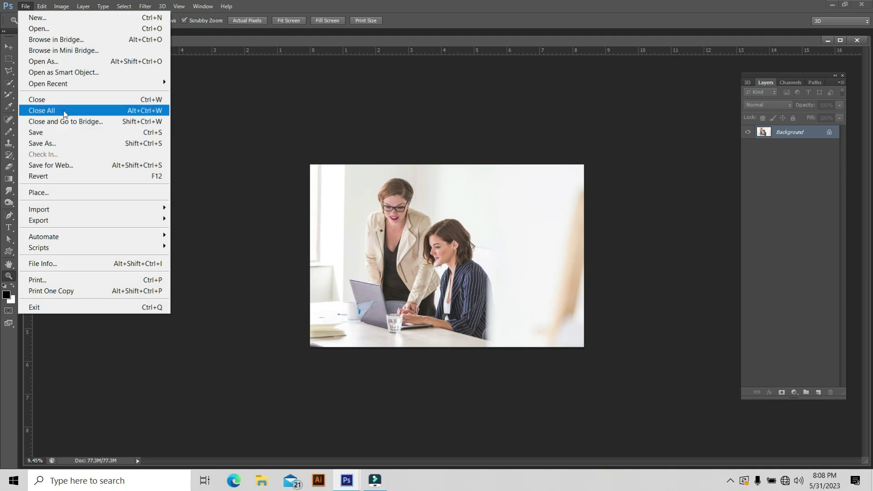
{"action": "left_click", "coordinate": [61, 132]}
{"action": "left_click", "coordinate": [25, 6]}
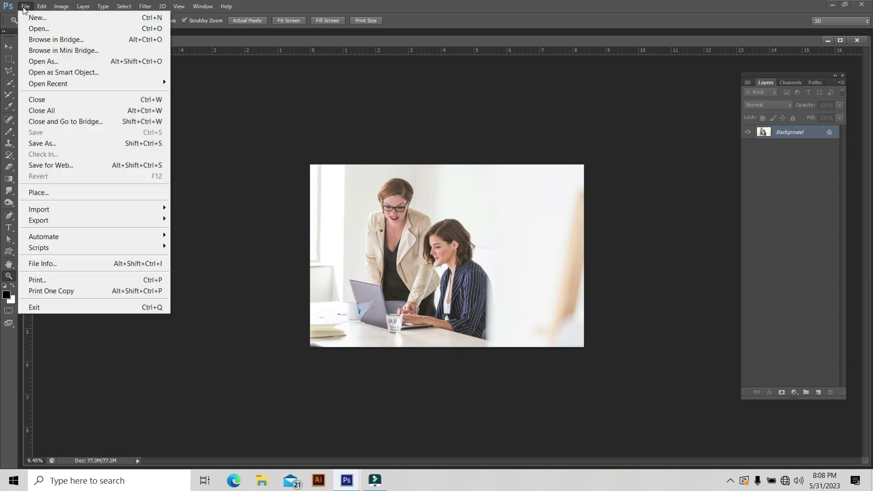
{"action": "left_click", "coordinate": [67, 144]}
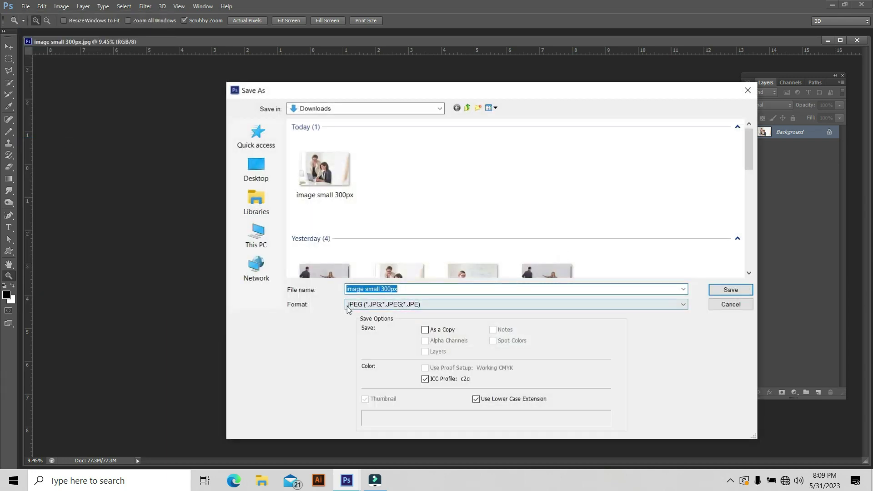
Keep the JPEG format and save, replacing the existing image small 300px.jpg.
{"action": "left_click", "coordinate": [683, 305]}
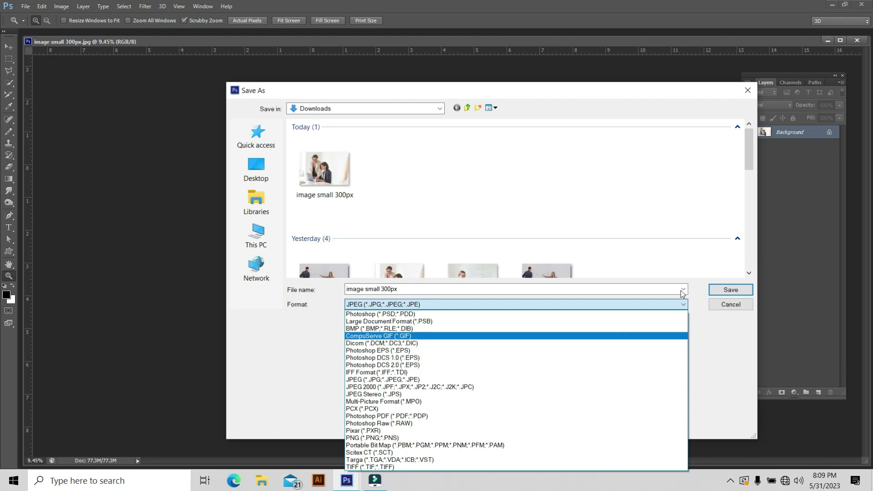
{"action": "key", "text": "Escape"}
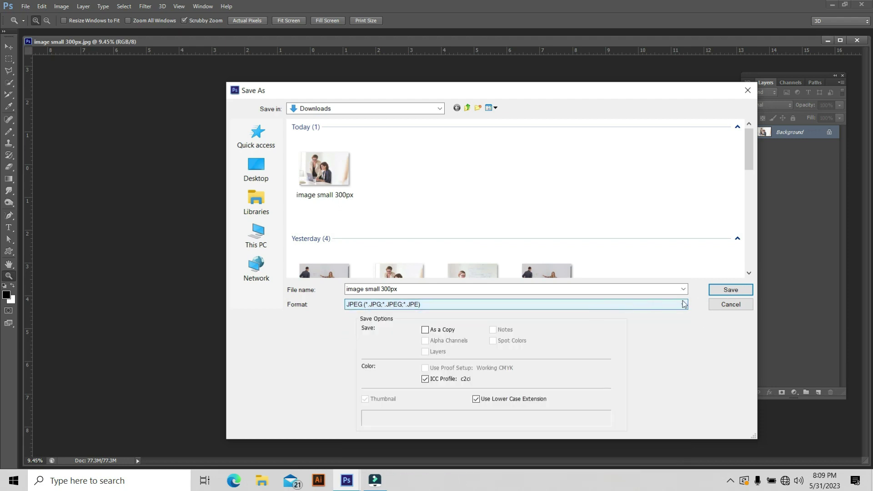
{"action": "left_click", "coordinate": [730, 291]}
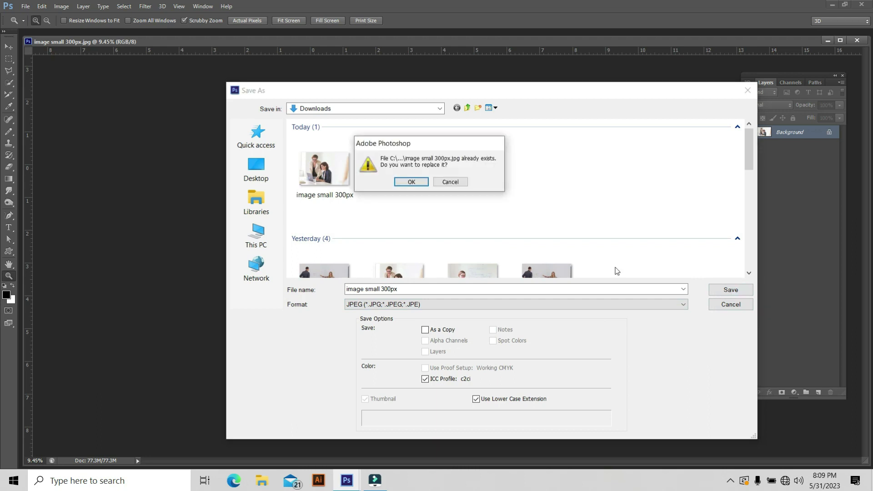
{"action": "left_click", "coordinate": [412, 182]}
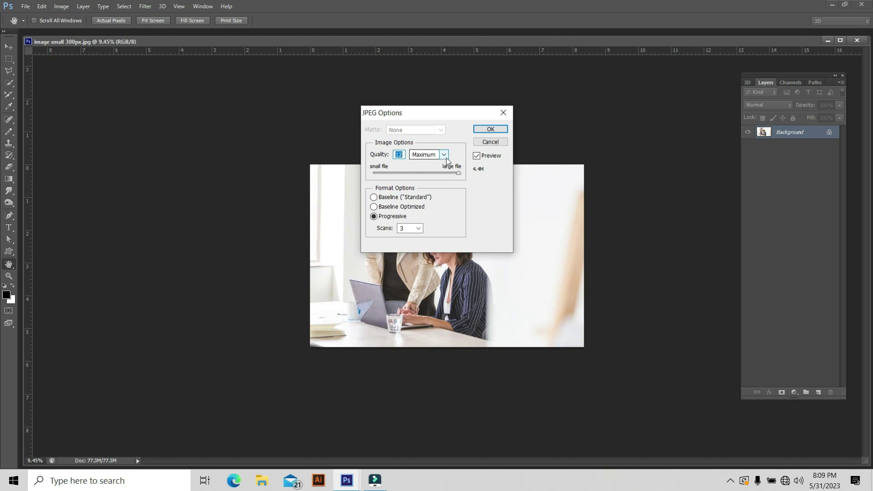
Accept the JPEG Options at Maximum quality 12 to write the file.
{"action": "left_click", "coordinate": [490, 129]}
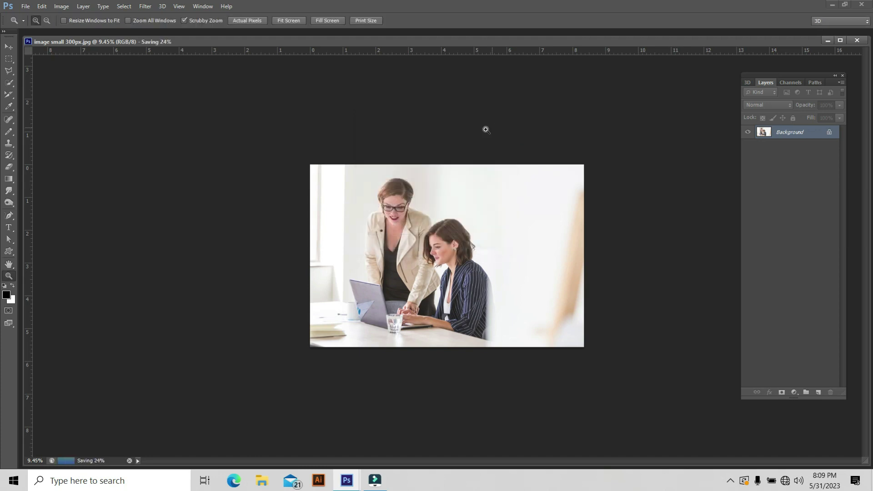